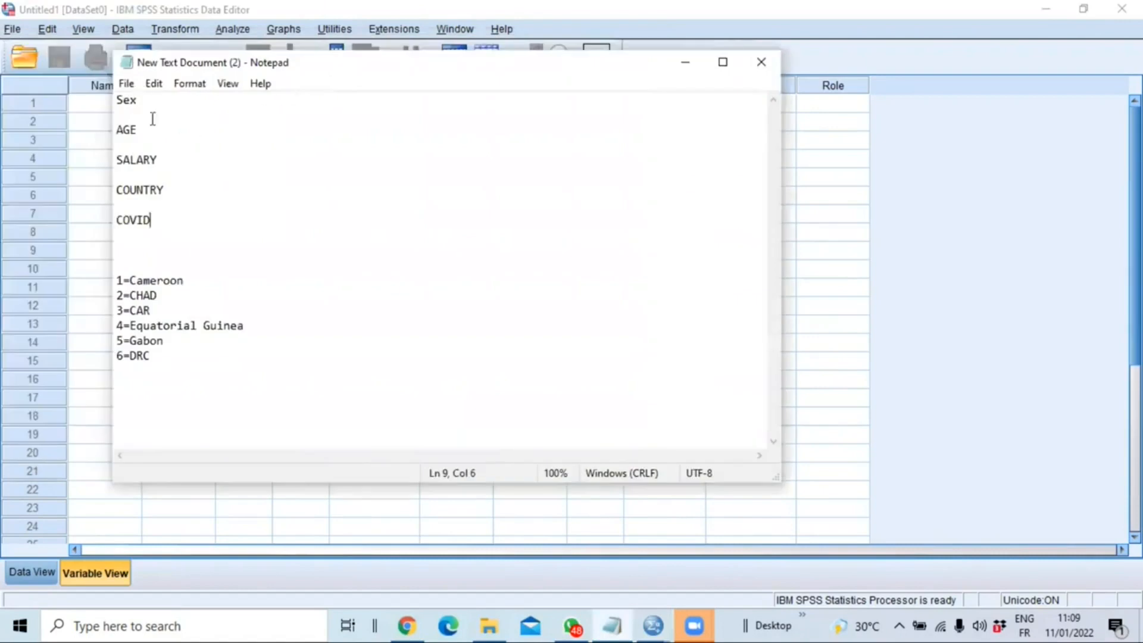
- Review the planned variable names and the numeric country codes in the Notepad document
left_click_drag(118, 100, 180, 226)
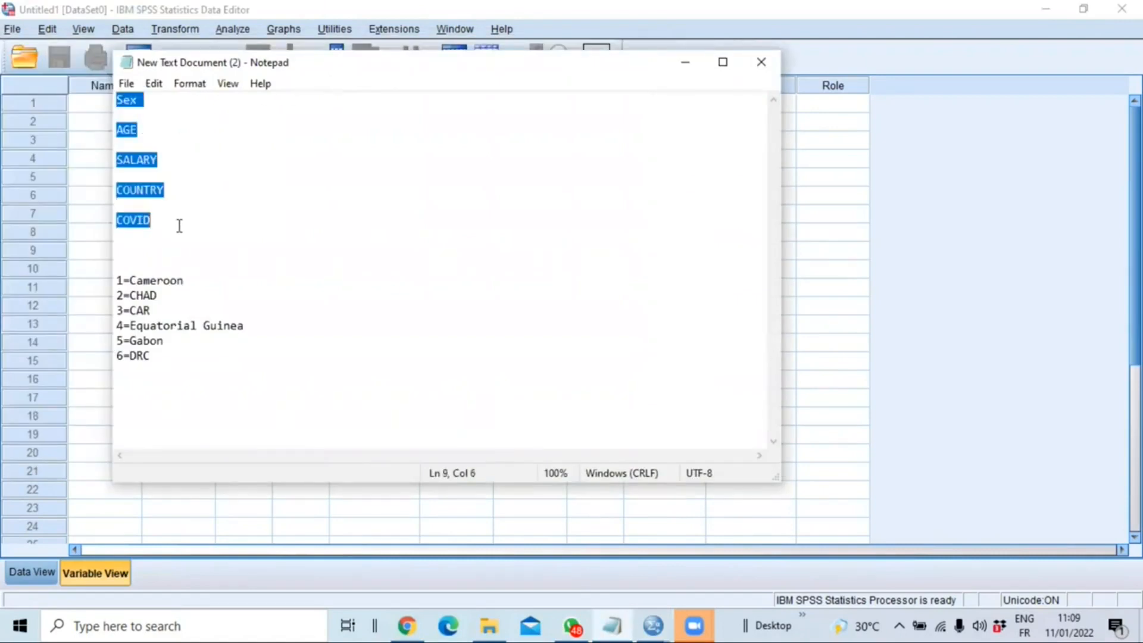
left_click(150, 104)
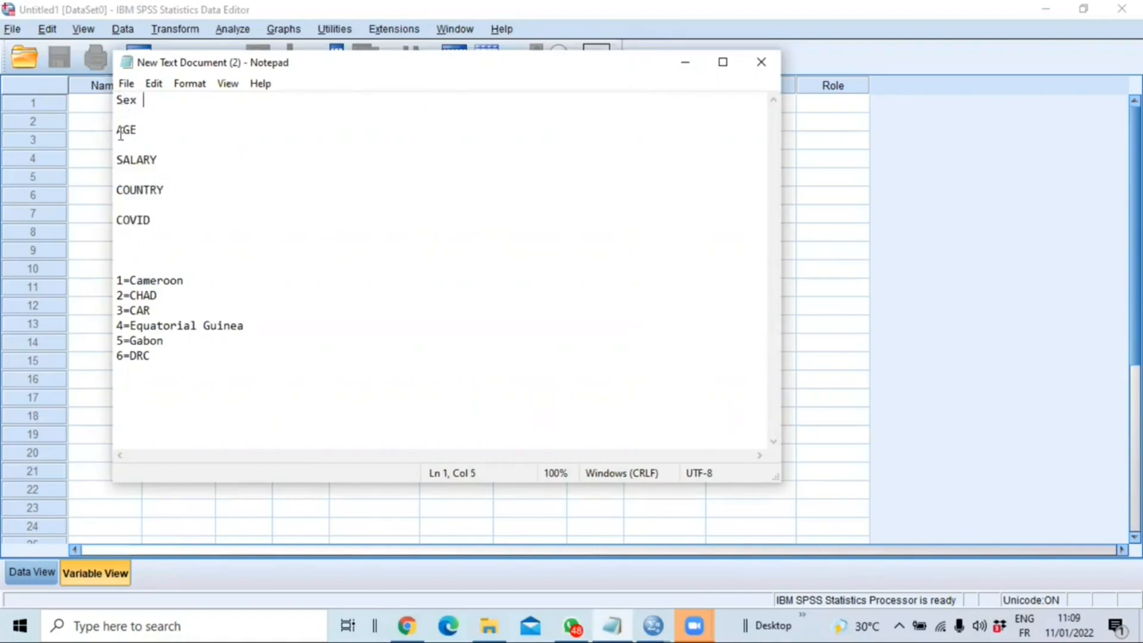
left_click_drag(121, 132, 118, 222)
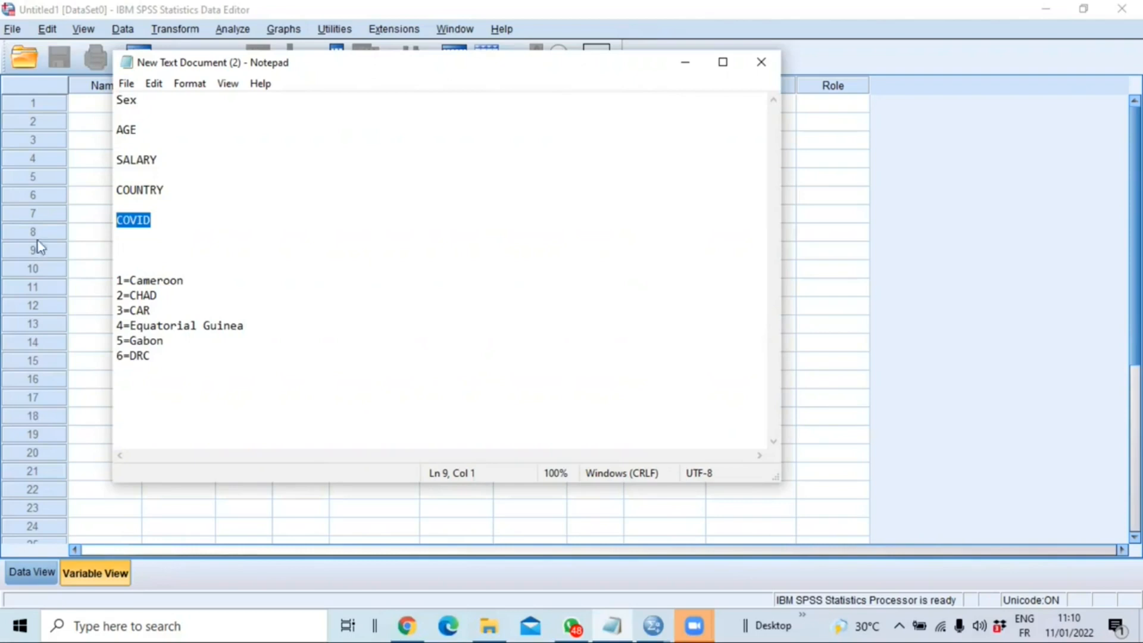
left_click_drag(117, 280, 186, 355)
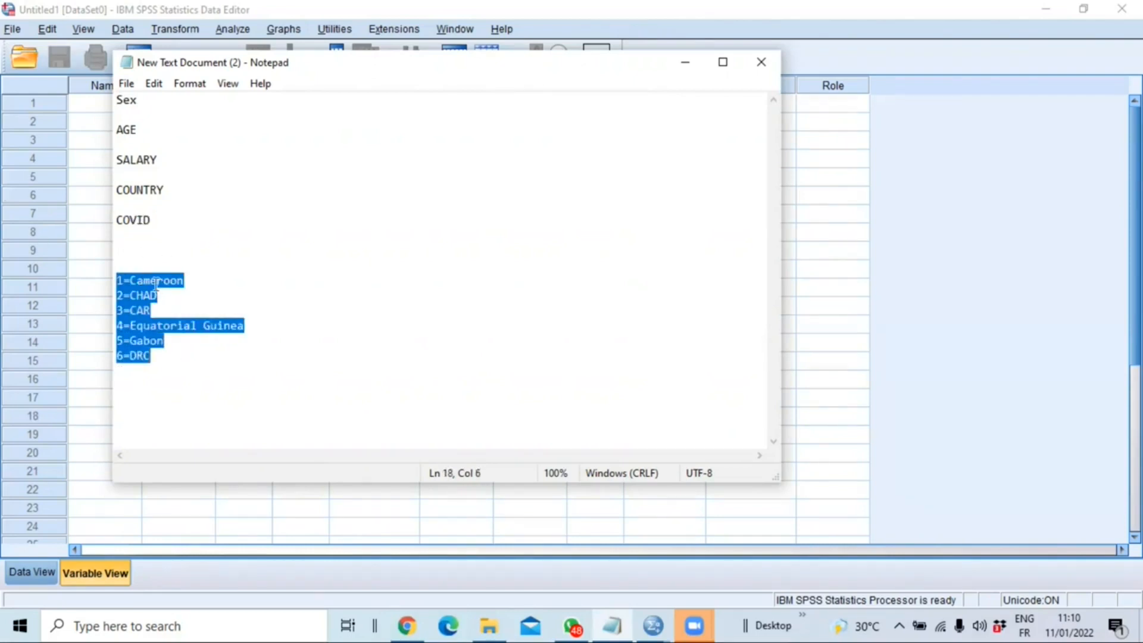
left_click(135, 310)
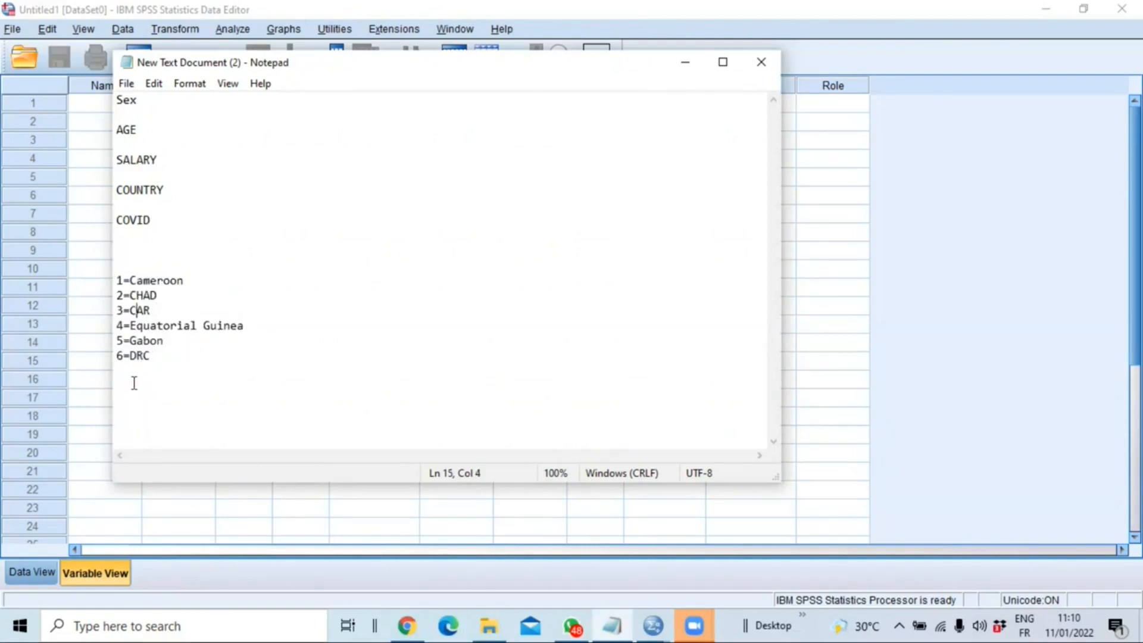
- Switch to the SPSS Data Editor and create a first variable named SEX
left_click(401, 8)
left_click(662, 623)
left_click(635, 4)
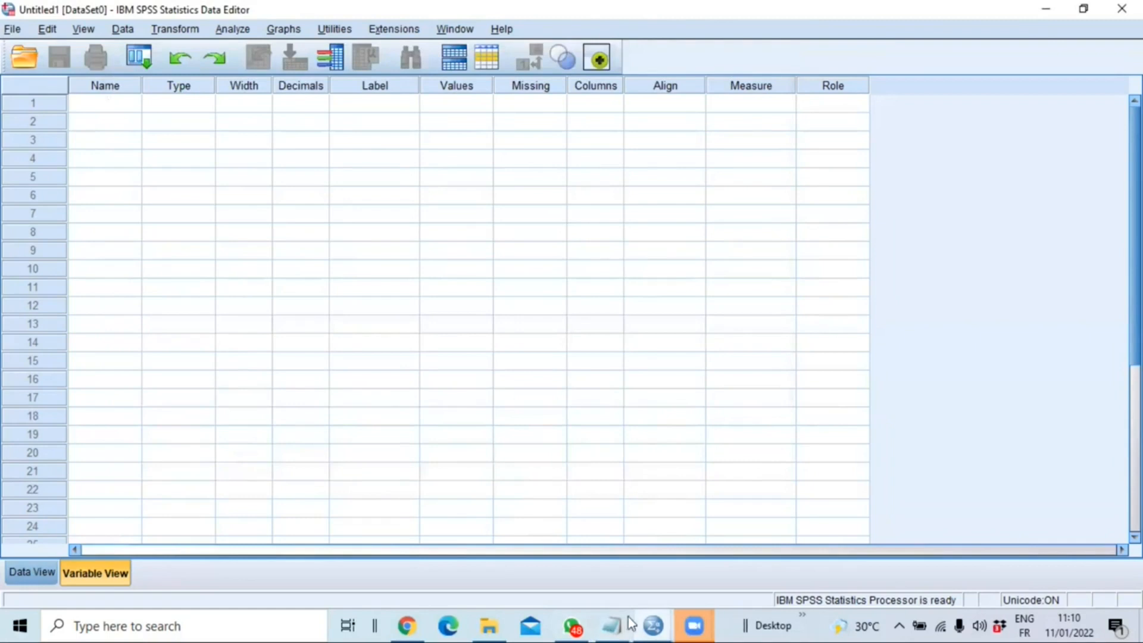
left_click(97, 103)
type("SEX")
key("Return")
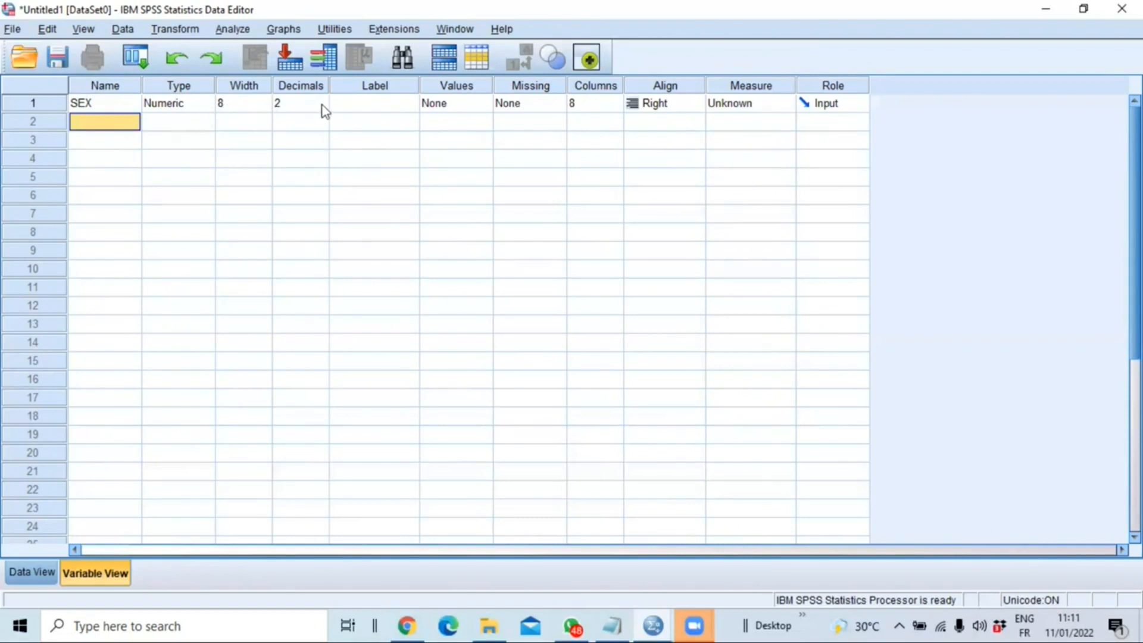
- Try to reduce the field width of the SEX variable
left_click(404, 107)
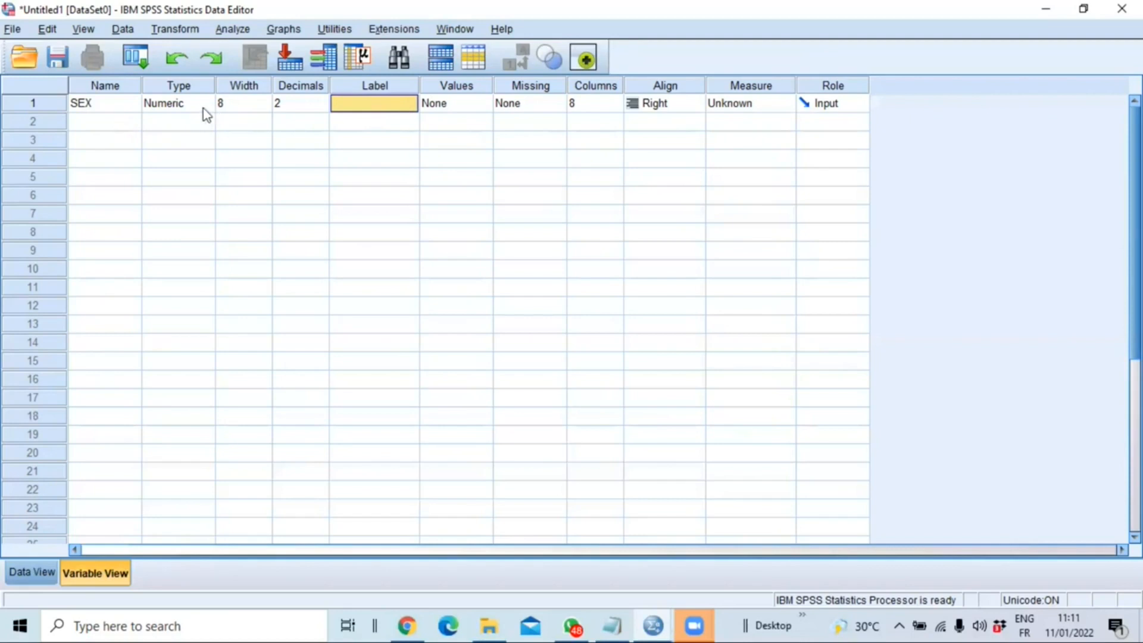
left_click(264, 106)
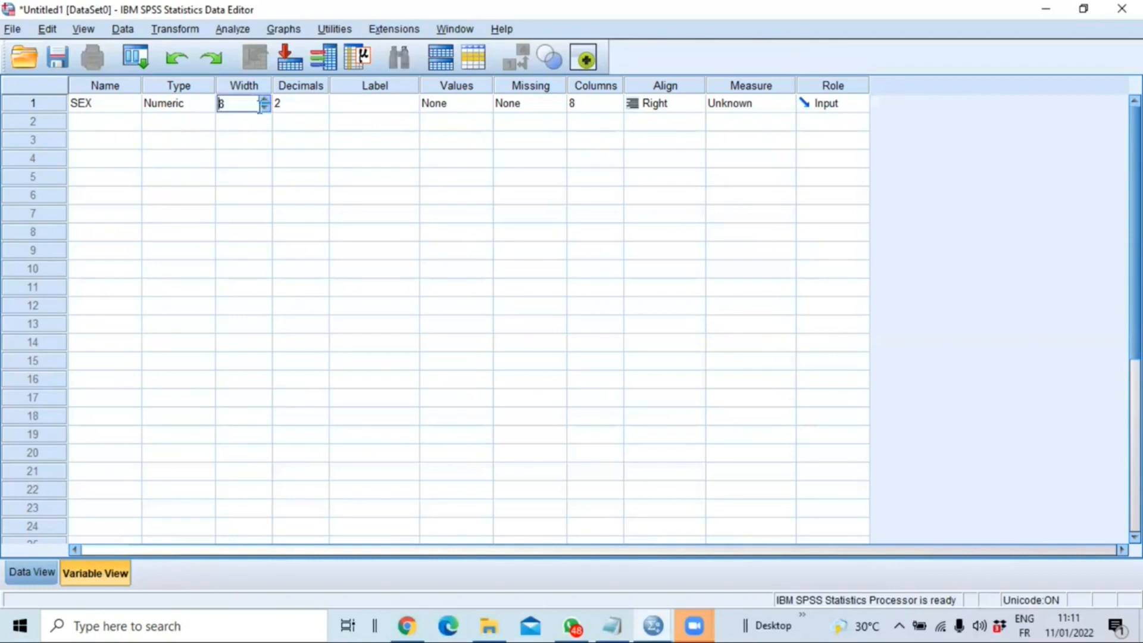
left_click(265, 101)
left_click(265, 107)
left_click(264, 107)
left_click(316, 110)
left_click(322, 110)
left_click(723, 265)
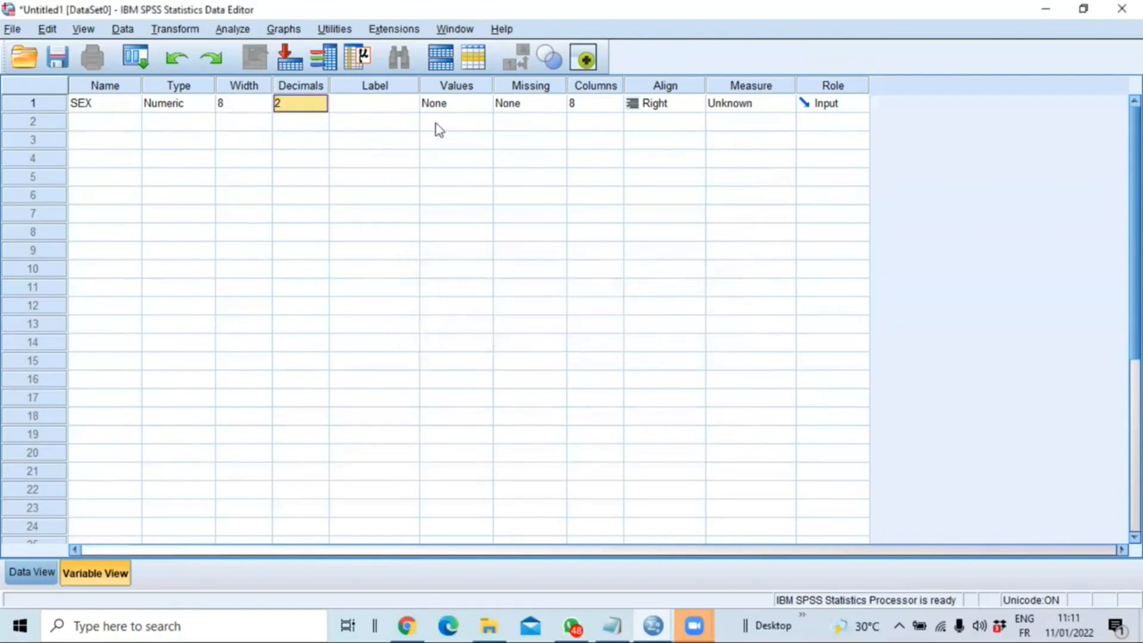
left_click(269, 110)
- Set the SEX variable's decimals to 0 and its width to 1
left_click(303, 110)
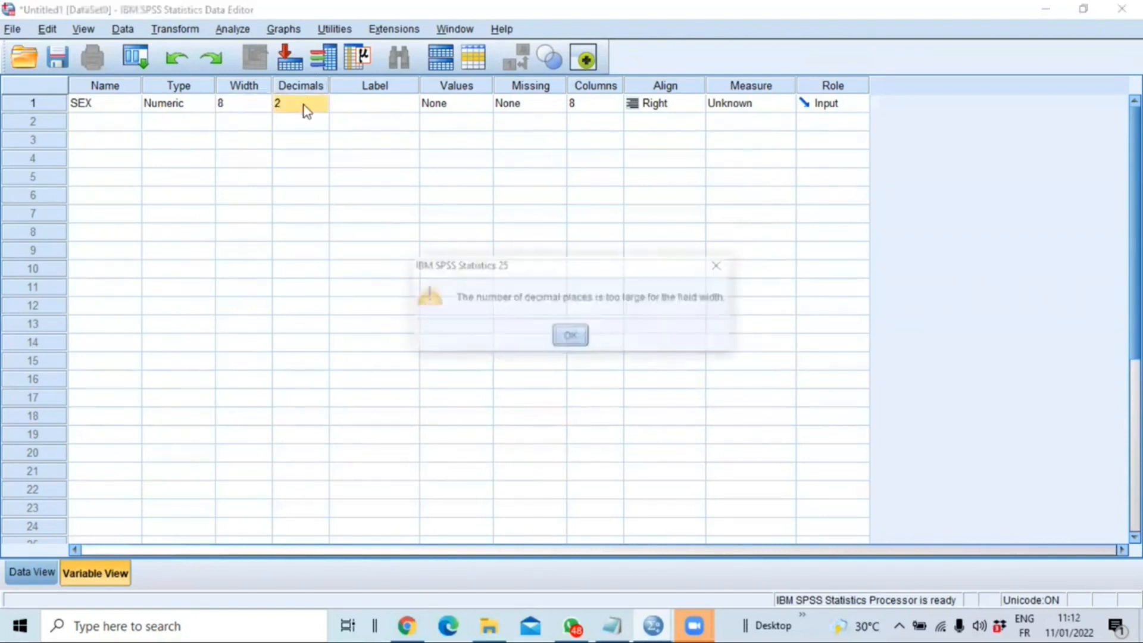
left_click(318, 102)
double_click(324, 108)
left_click(267, 101)
left_click(266, 108)
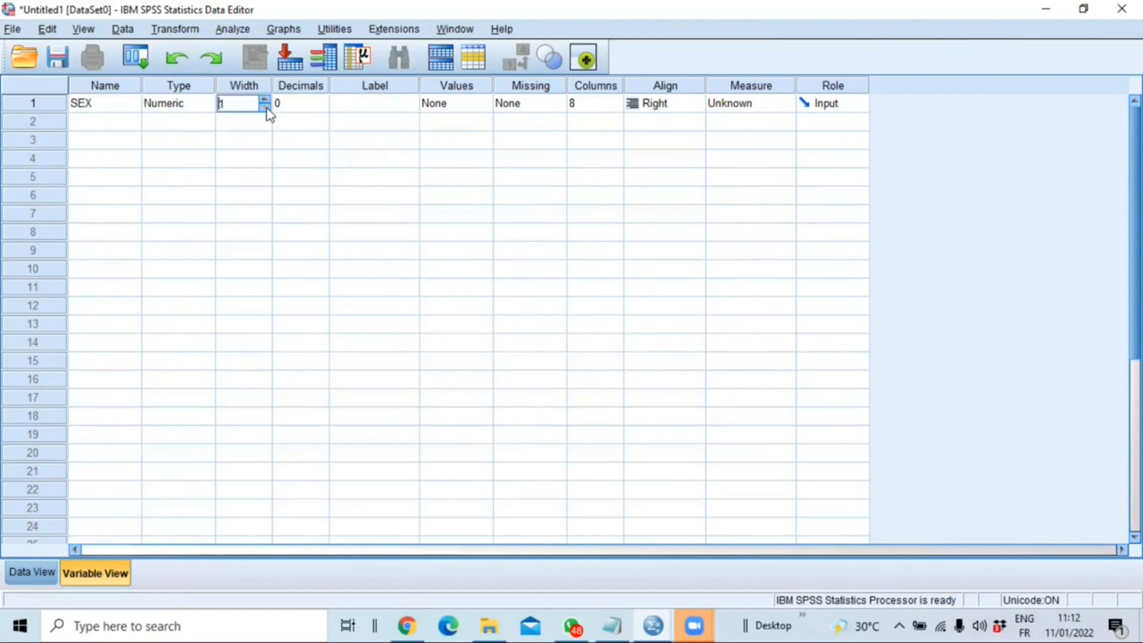
- Label the SEX variable "Sex of he individual"
left_click(367, 109)
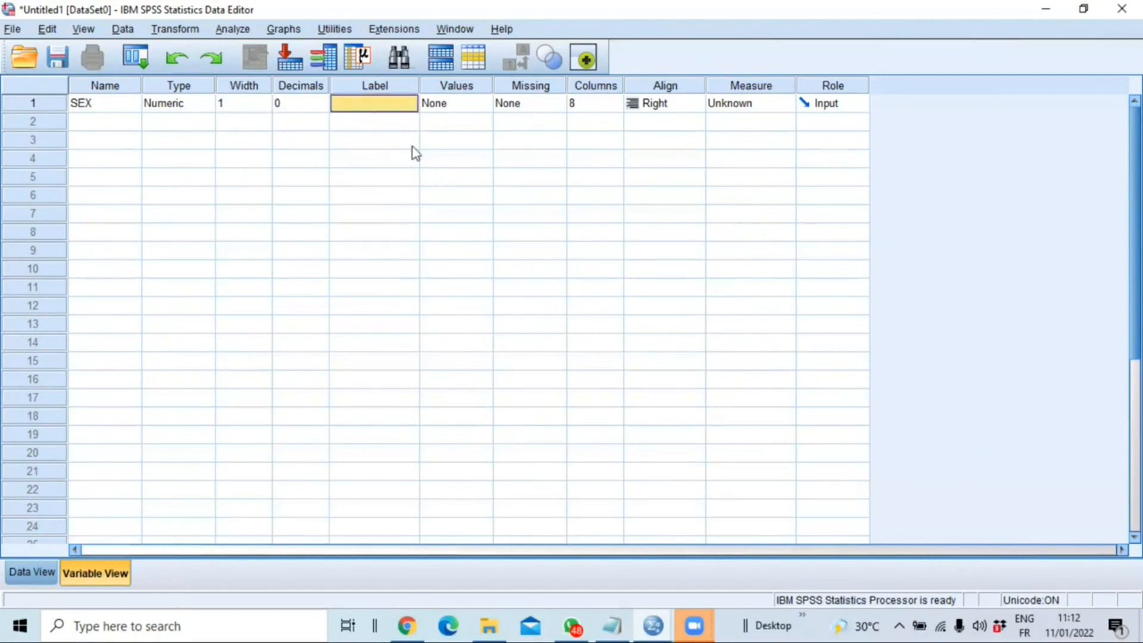
left_click(375, 105)
type("Sex of he individual")
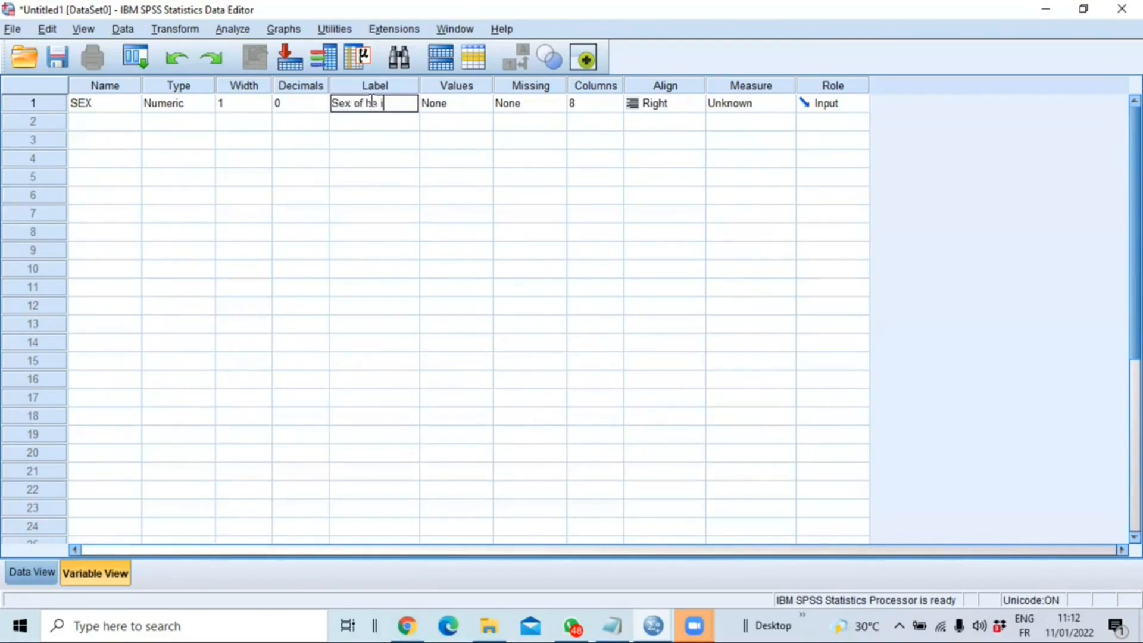
key("Return")
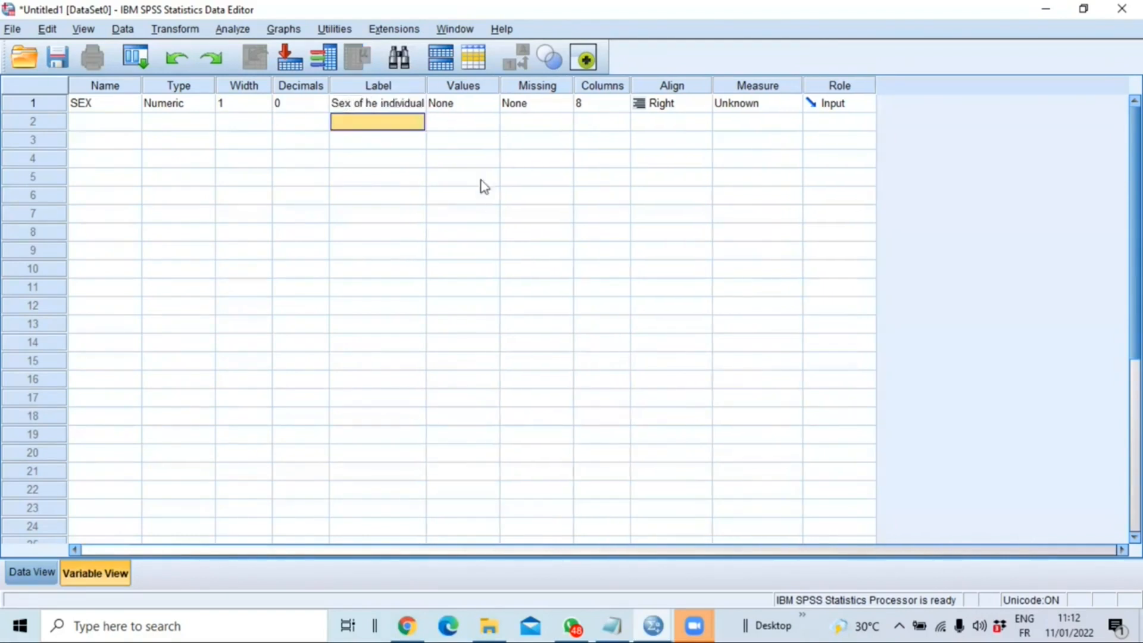
- Define value labels for the SEX variable: 1 as "male" and 2 as "Female"
left_click(492, 106)
left_click(492, 106)
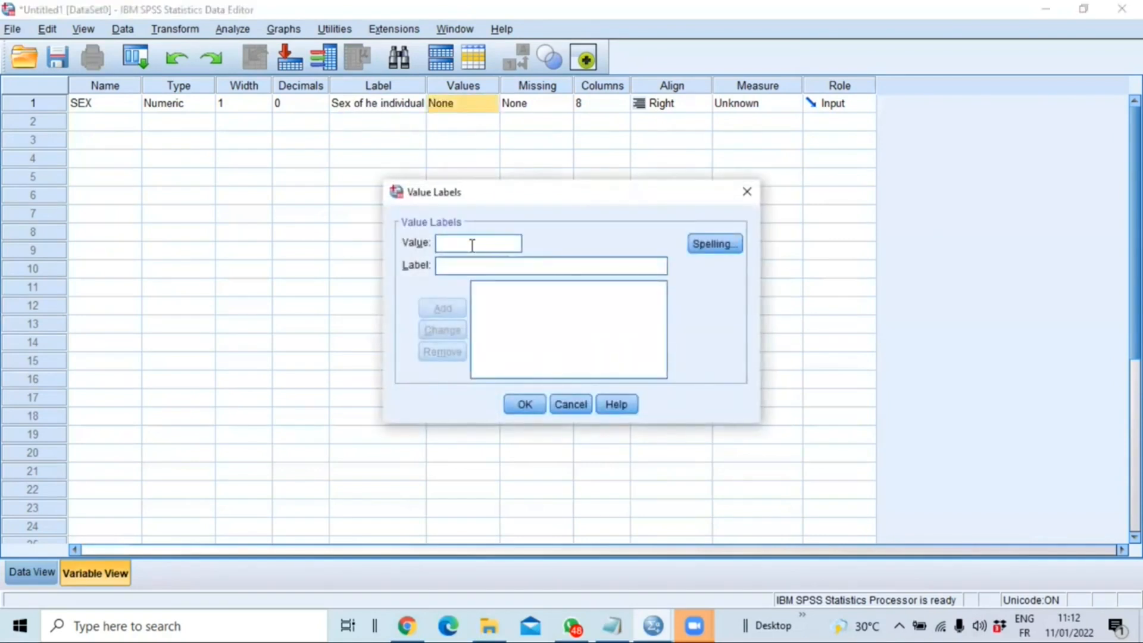
type("1 = \"")
type("male")
left_click(449, 310)
left_click(449, 245)
type("2")
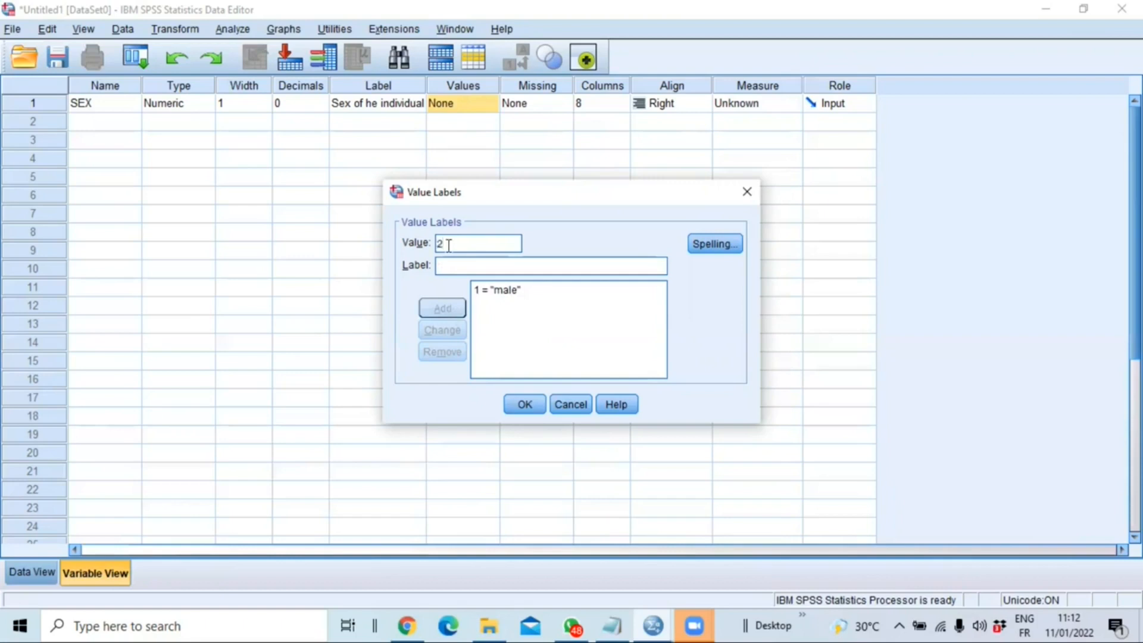
left_click(471, 266)
type("Female")
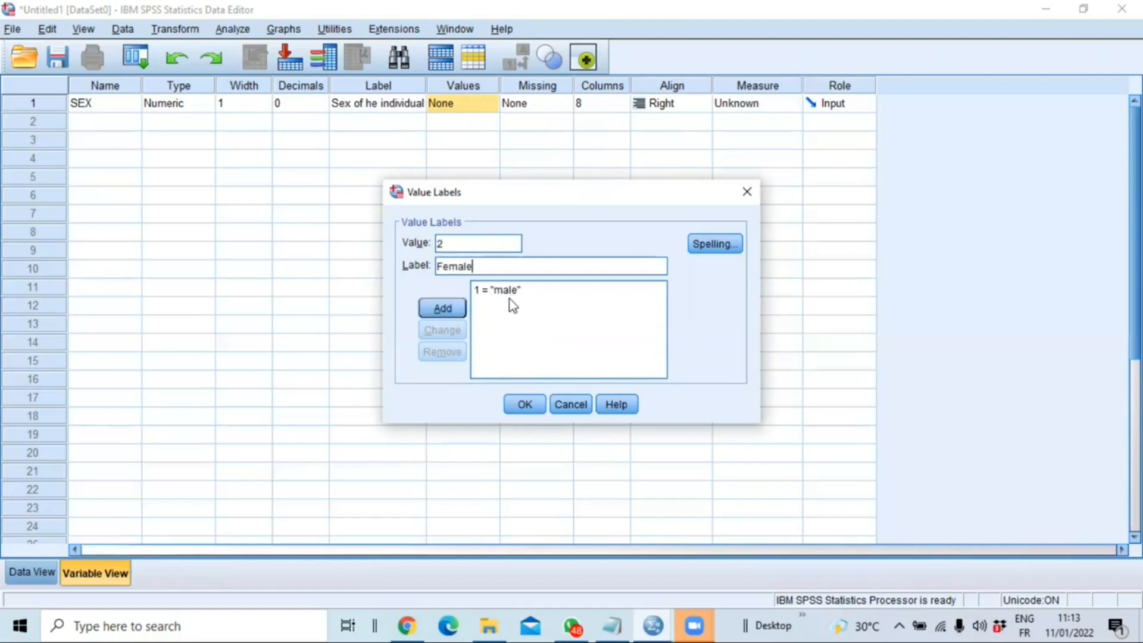
left_click(443, 310)
- Capitalize the value label for code 1 to "Male" and apply the SEX value labels
left_click(480, 291)
left_click(448, 266)
key("BackSpace")
type("M")
left_click(442, 330)
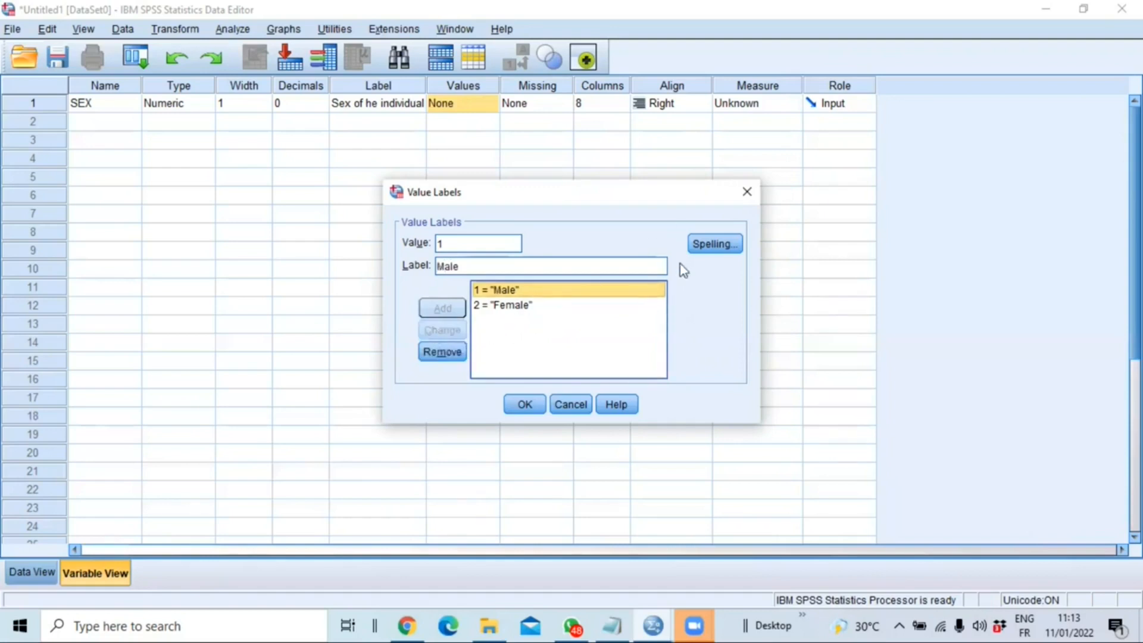
left_click(526, 406)
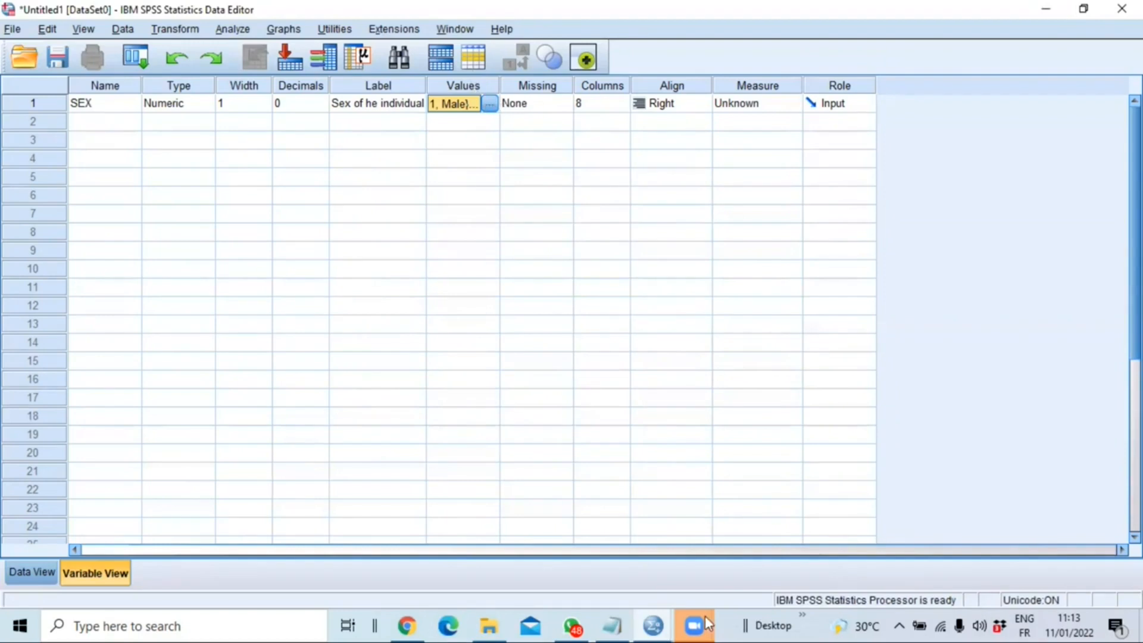
- Create a second variable named AGE with the label "Age of the indiviual"
left_click(613, 625)
left_click(95, 122)
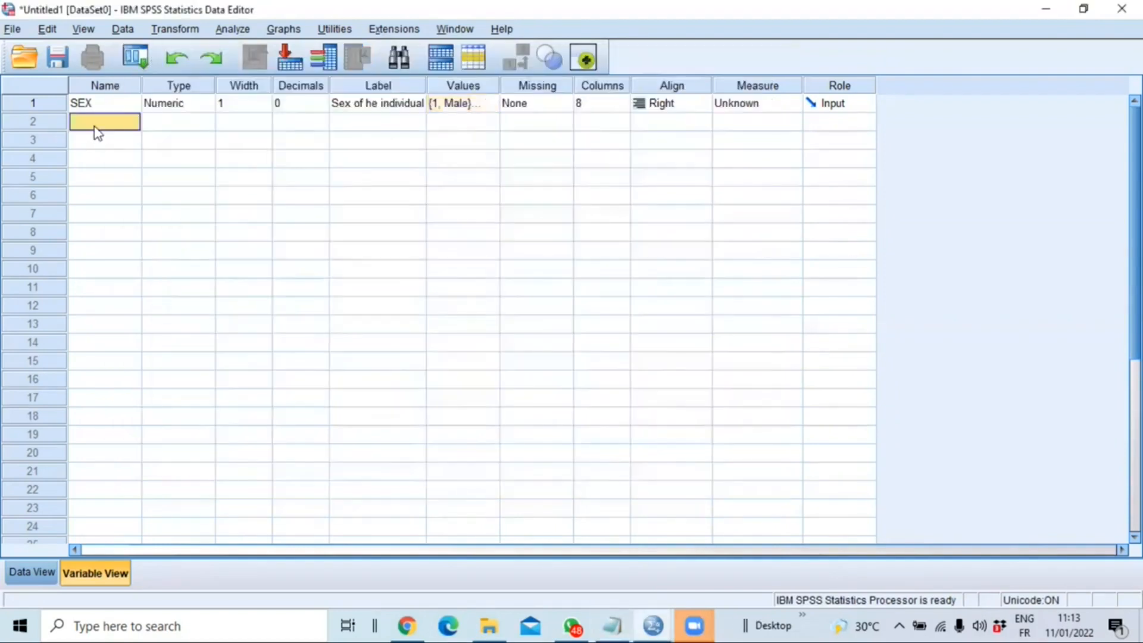
type("AGE")
key("Return")
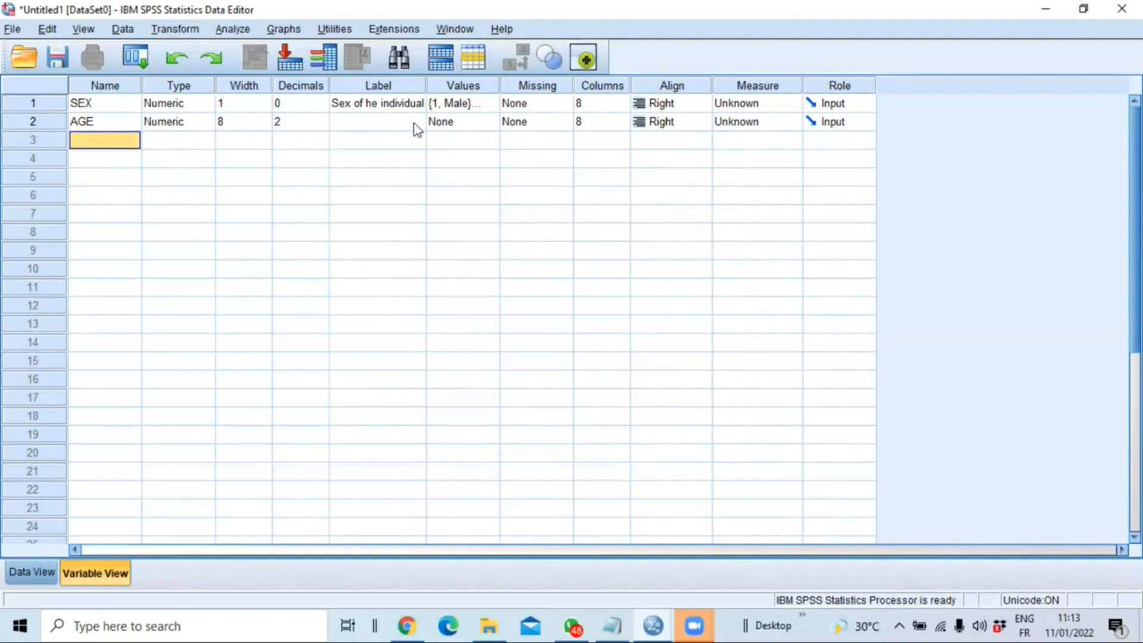
left_click(381, 123)
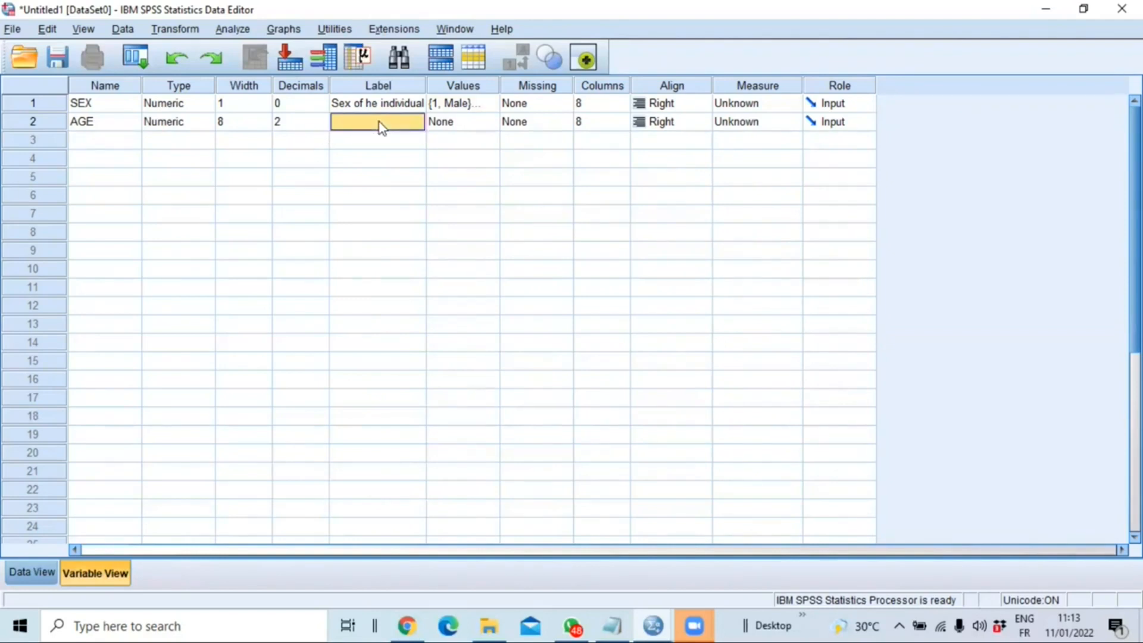
type("Age of the indiviual")
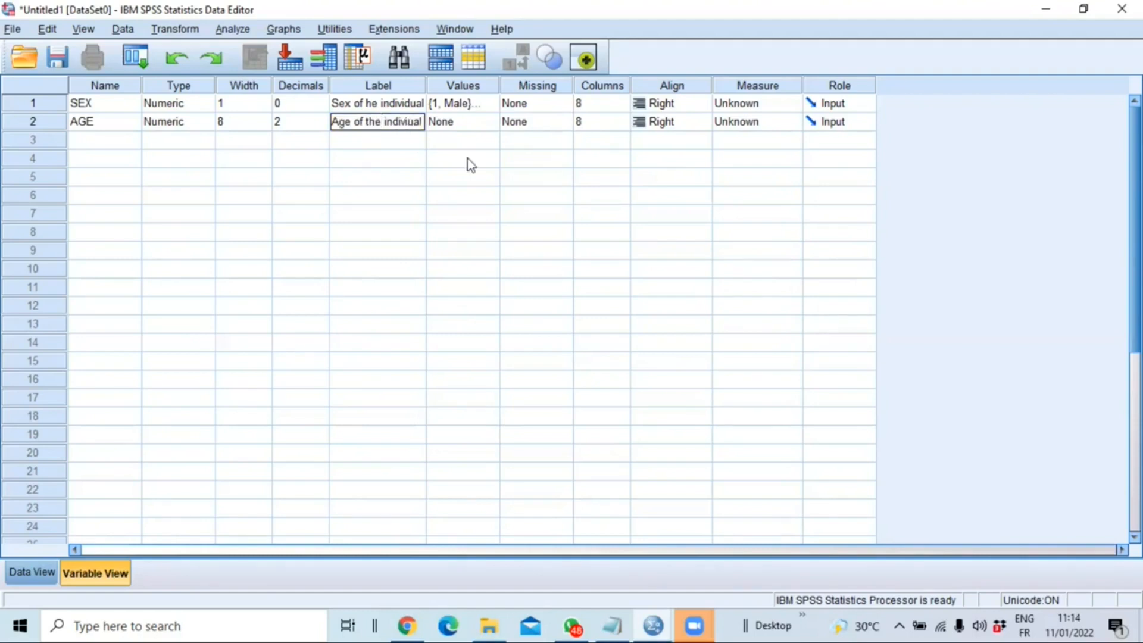
key("Return")
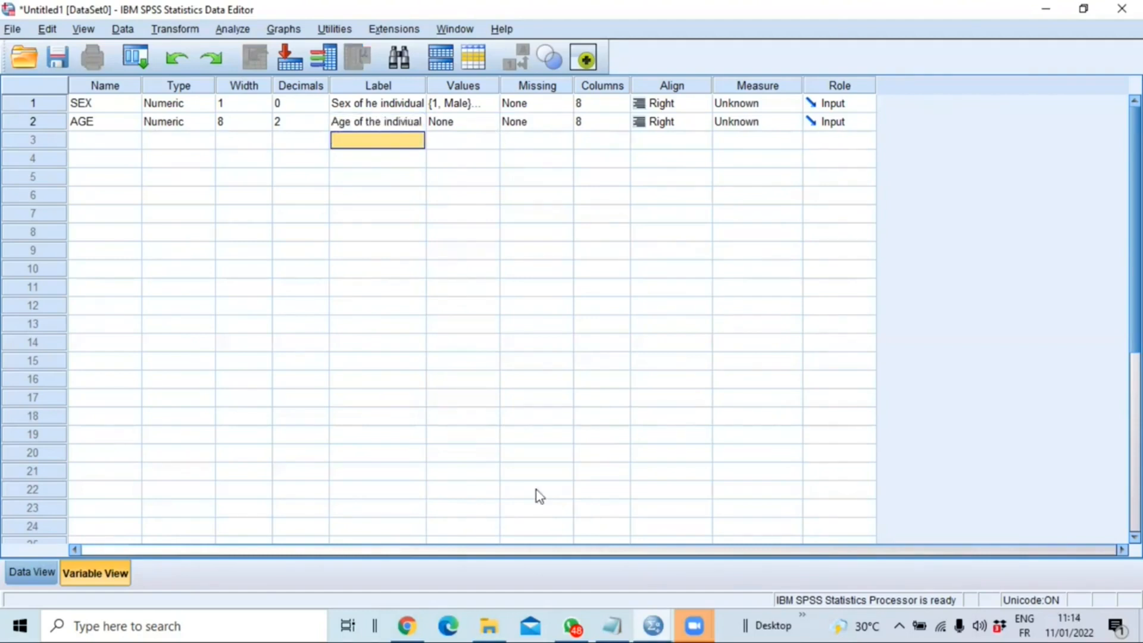
- Copy SALARY from the Notepad list and use it as the name of the third variable in SPSS
left_click(609, 624)
double_click(159, 157)
key("ctrl+c")
left_click(80, 157)
left_click(80, 141)
left_click(81, 141)
key("ctrl+v")
left_click(202, 142)
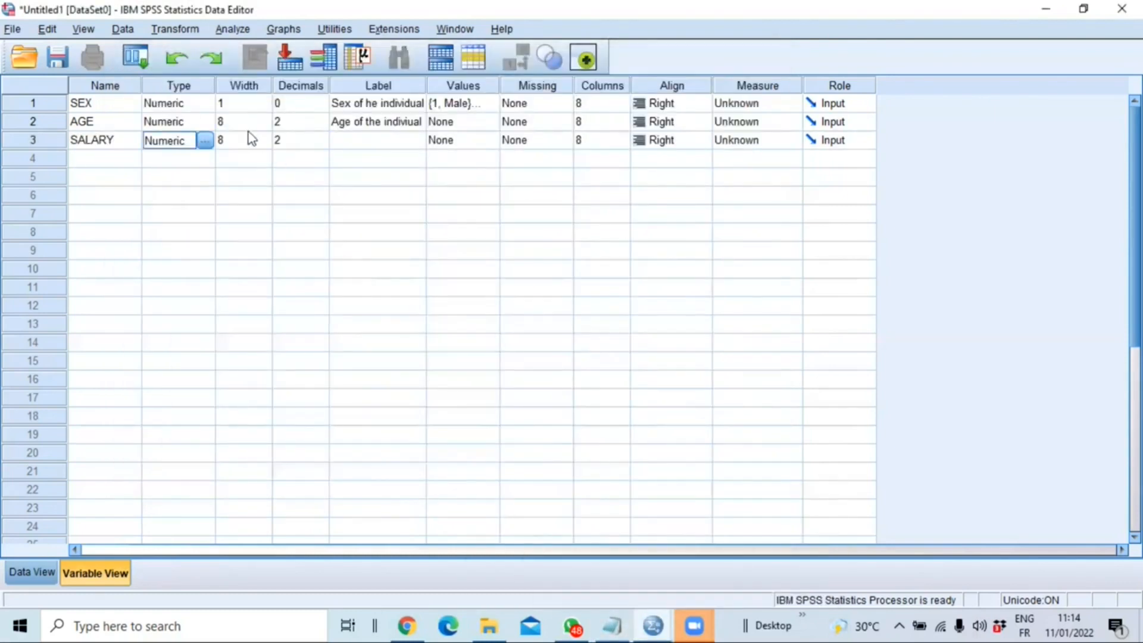
- Label the SALARY variable "Mounhly salary of the individual"
left_click(355, 141)
type("Monthly ")
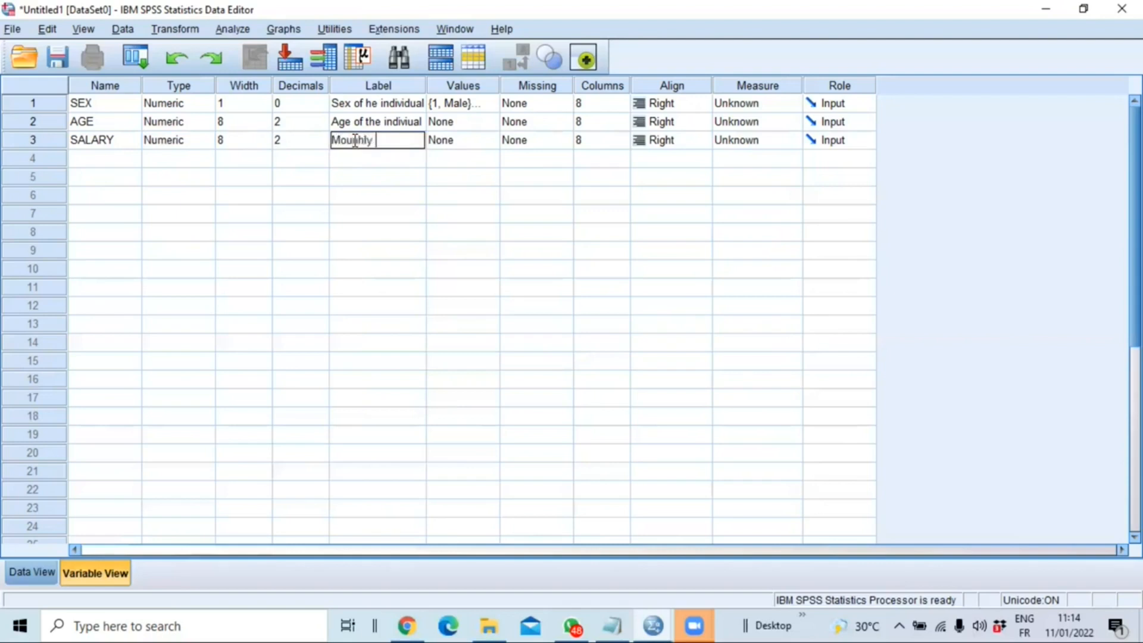
type("salary of the individual")
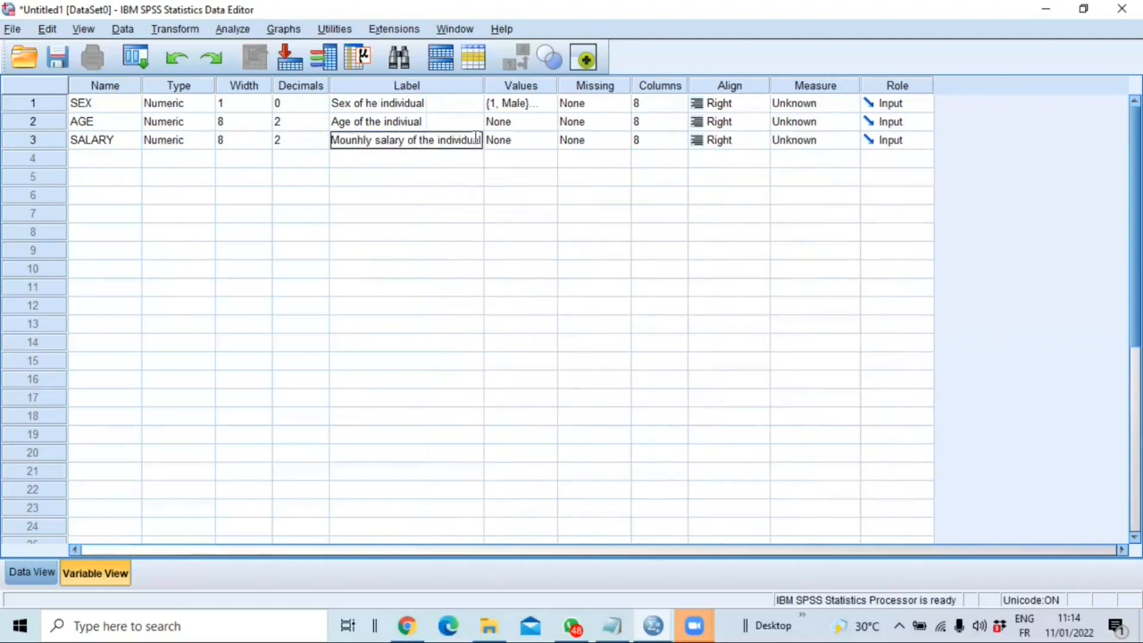
- Copy COUNTRY from the Notepad list and use it as the name of the fourth variable in SPSS
key("alt+Tab")
left_click_drag(166, 190, 119, 188)
key("ctrl+c")
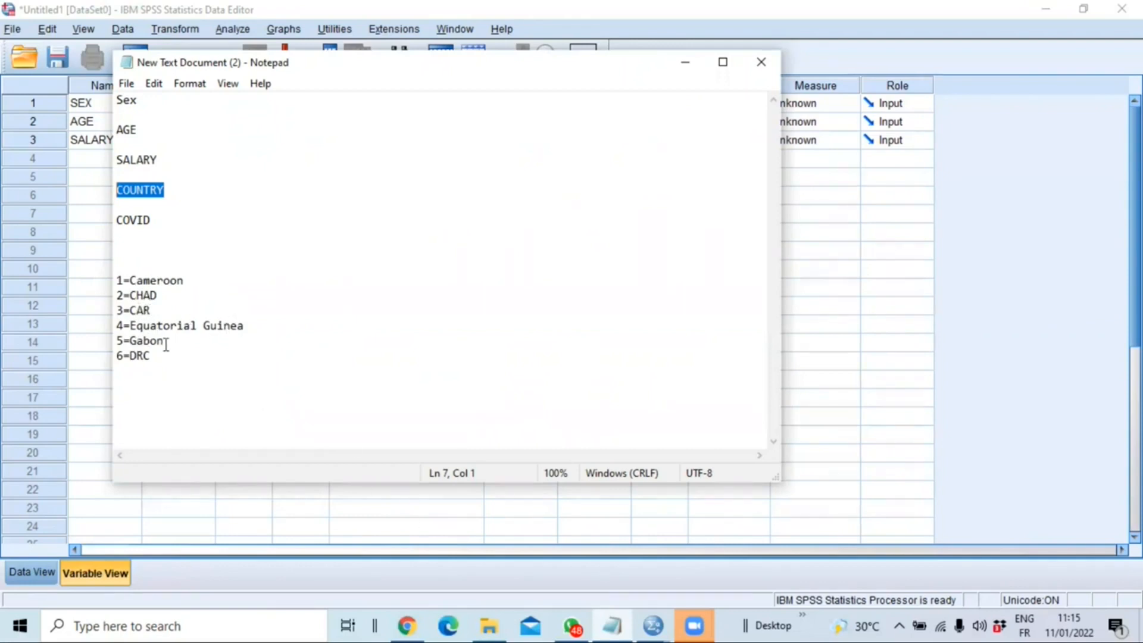
left_click(498, 2)
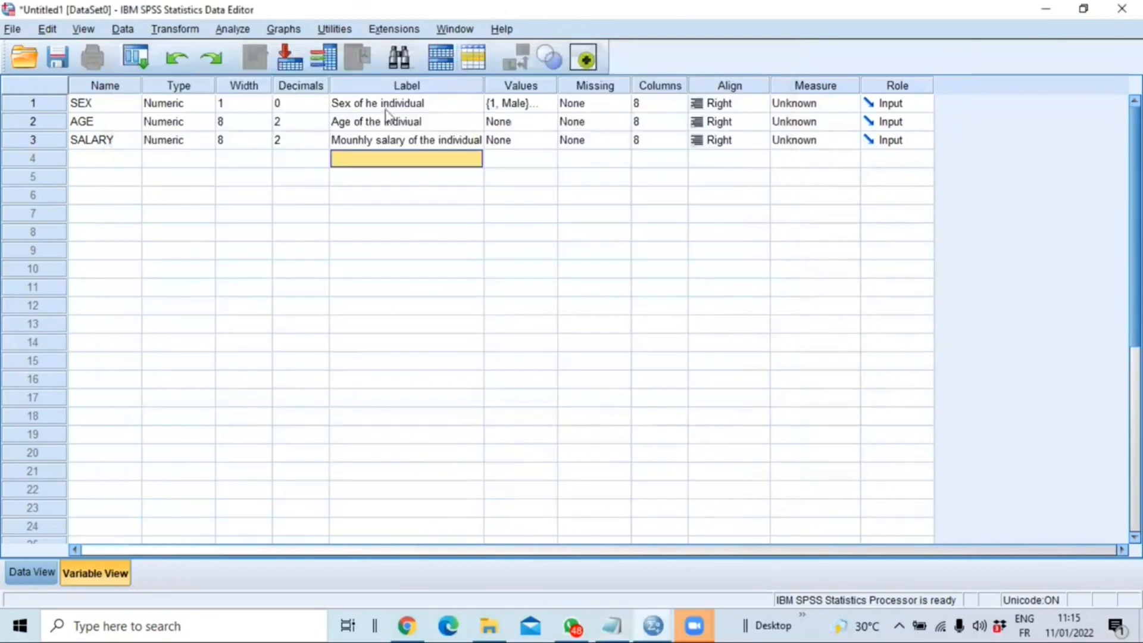
left_click(102, 157)
key("ctrl+v")
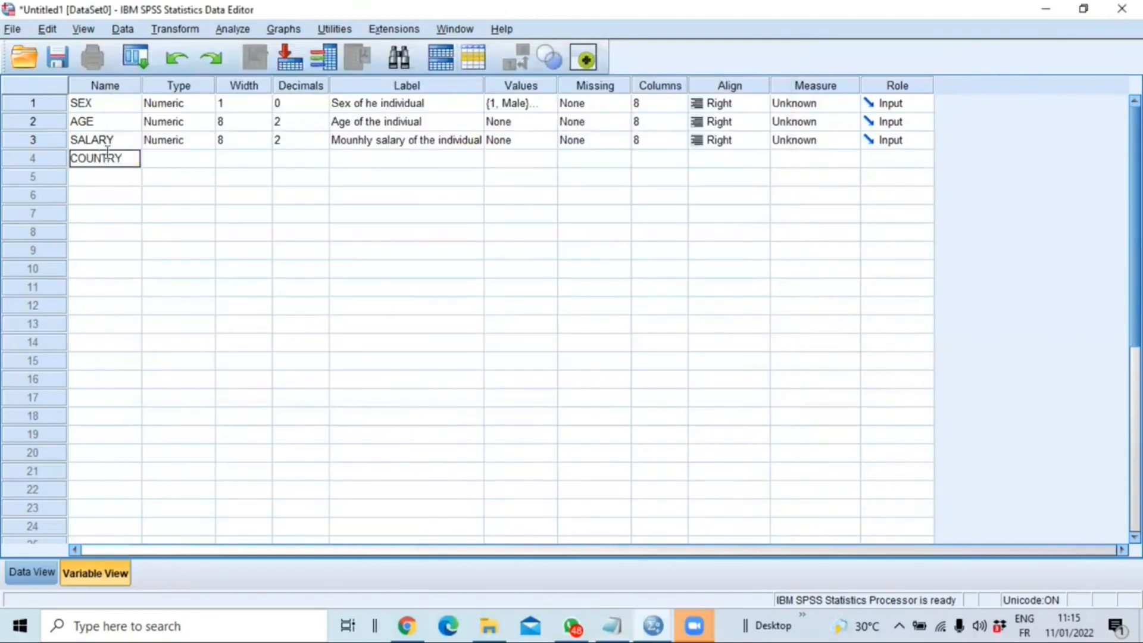
left_click(162, 165)
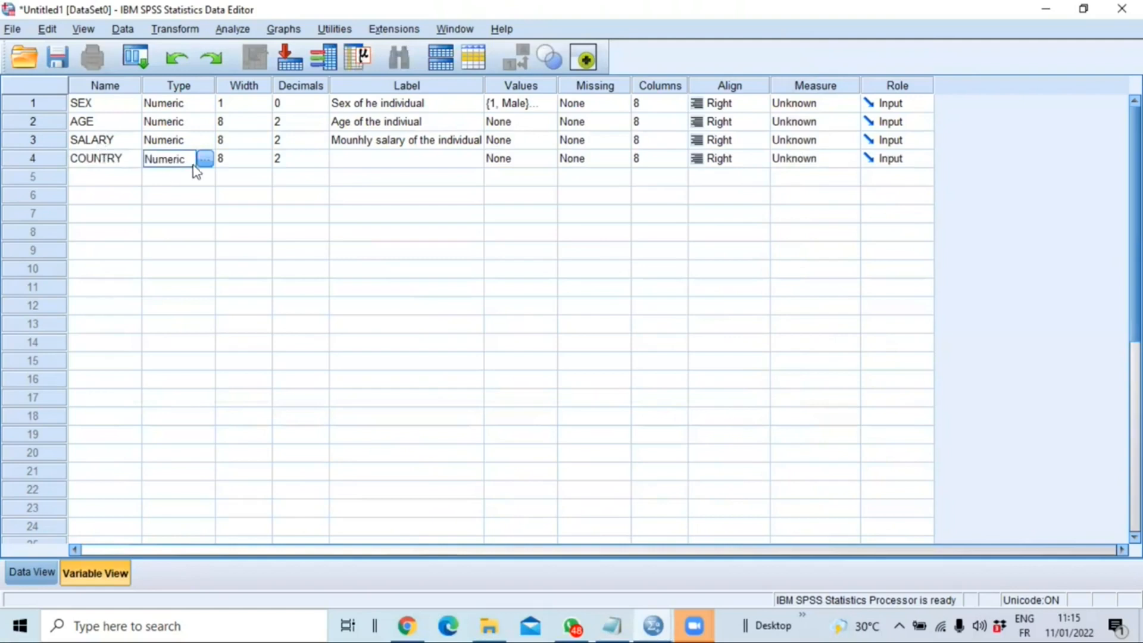
- Set the COUNTRY variable's decimals to 0 and its width to 1
left_click(300, 158)
left_click(320, 155)
left_click(321, 162)
left_click(321, 162)
left_click(321, 162)
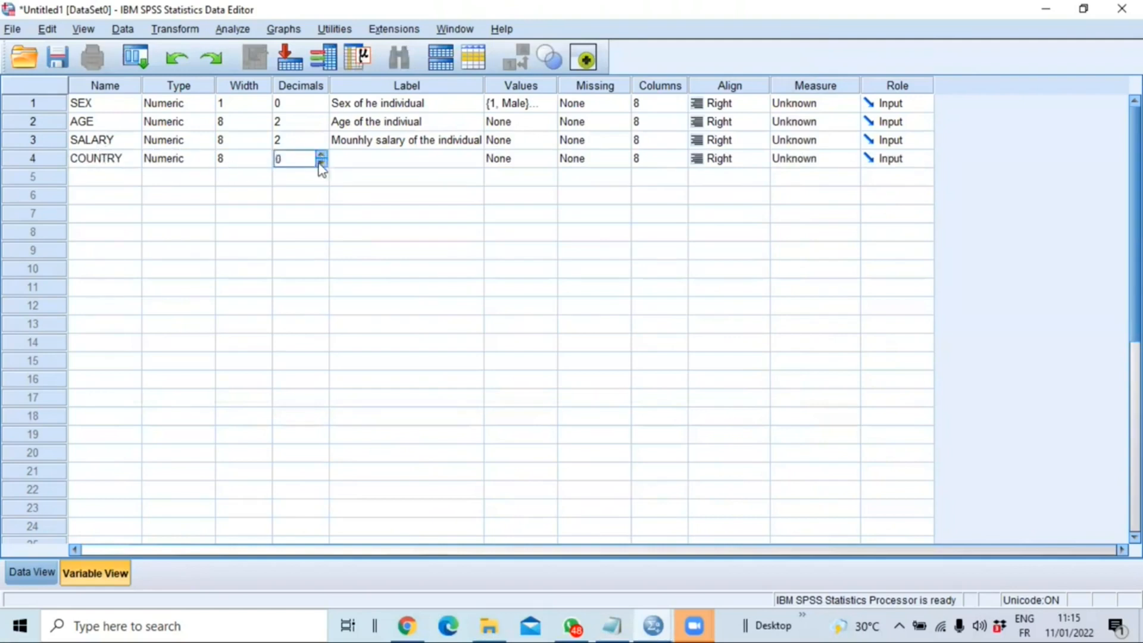
left_click(267, 166)
left_click(265, 161)
- Label the COUNTRY variable "Origine COUNTRY"
left_click(383, 162)
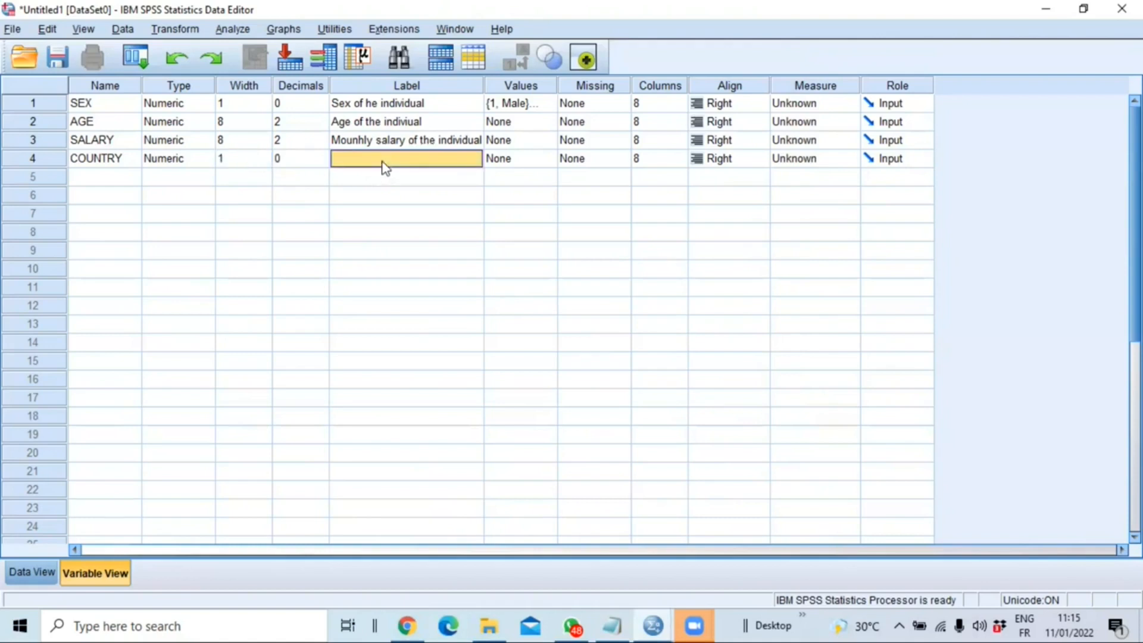
type("COUNTRY")
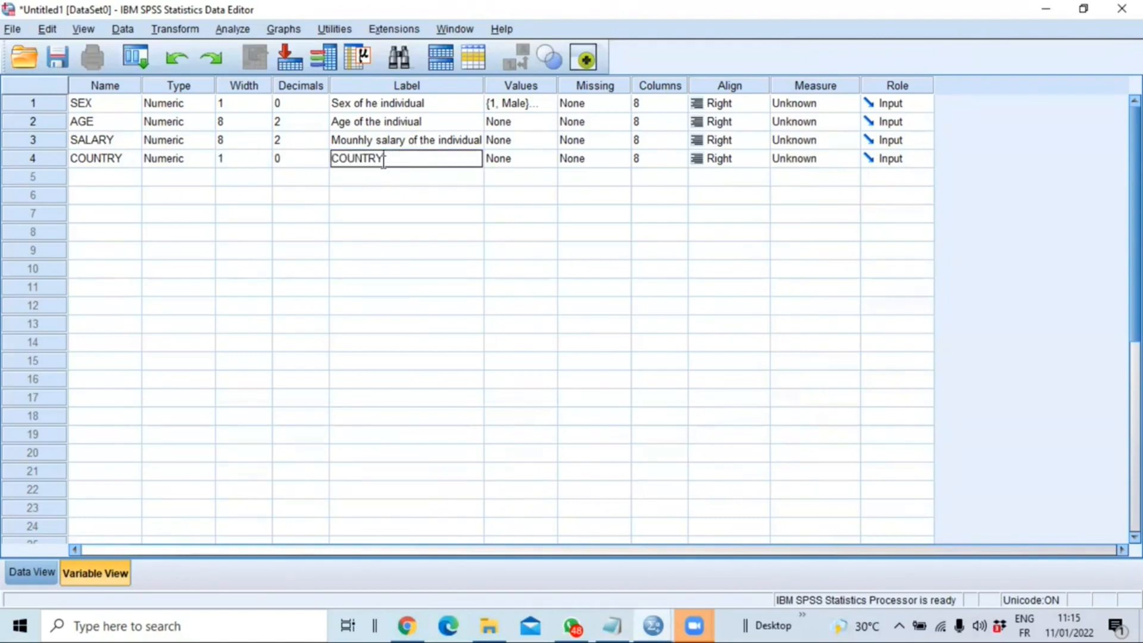
key("Home")
type("Origine")
key("Return")
- Open the value labels of COUNTRY and add the code 1 = "Cameroon"
left_click(521, 159)
left_click(550, 159)
left_click(465, 243)
type("1")
left_click(534, 269)
type("Cameroon")
left_click(442, 308)
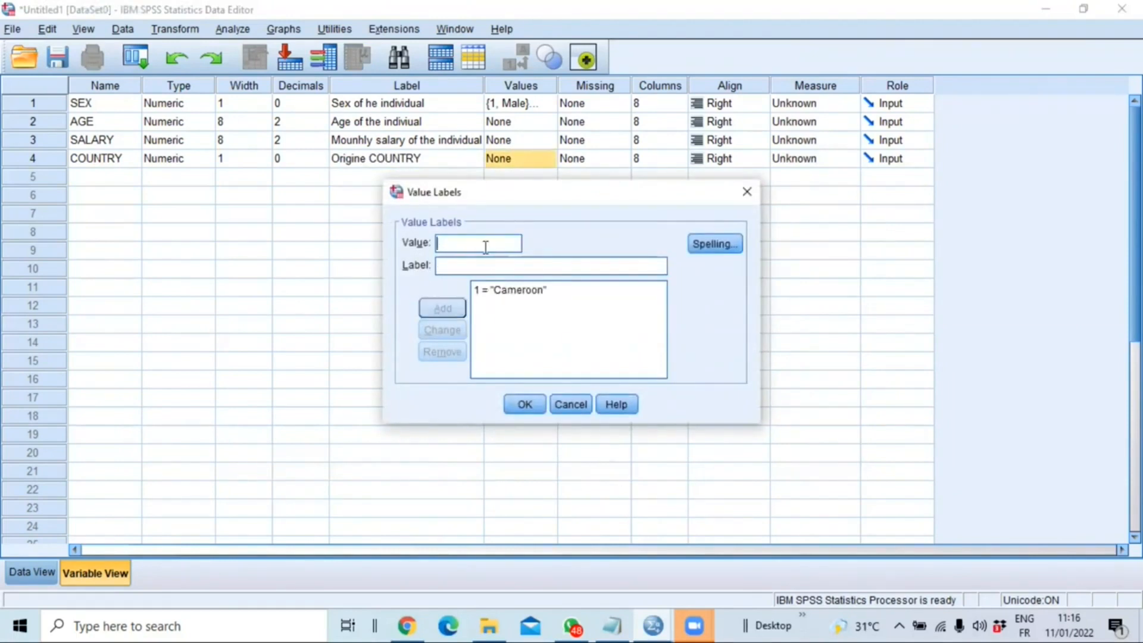
- Copy CHAD from the Notepad list and add it as the COUNTRY value label for code 2
type("2")
left_click(612, 626)
left_click_drag(159, 294, 243, 325)
key("ctrl+c")
left_click(653, 626)
left_click(506, 266)
key("ctrl+v")
left_click(444, 309)
- Copy Equatorial Guinea from the Notepad list and add it as the COUNTRY value label for code 3
type("3")
left_click(612, 626)
key("ctrl+c")
left_click(653, 626)
left_click(506, 266)
key("ctrl+v")
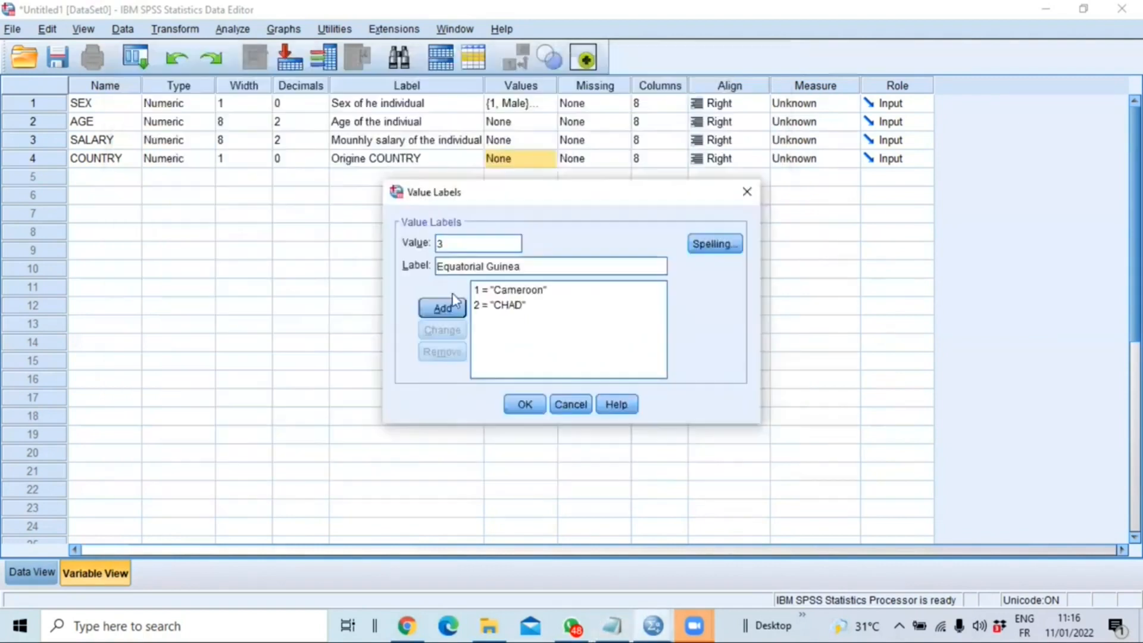
left_click(442, 308)
- Check the country codes in Notepad, change the label of COUNTRY code 3 to "CAR" in SPSS and accept the value labels
left_click(612, 626)
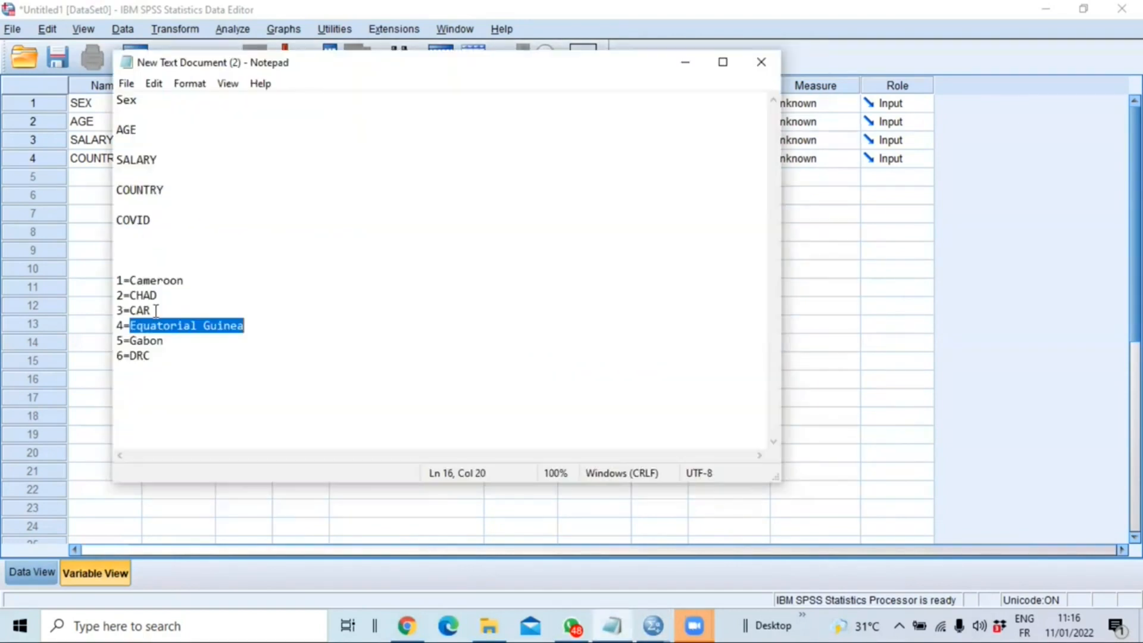
left_click(653, 626)
type("CAR")
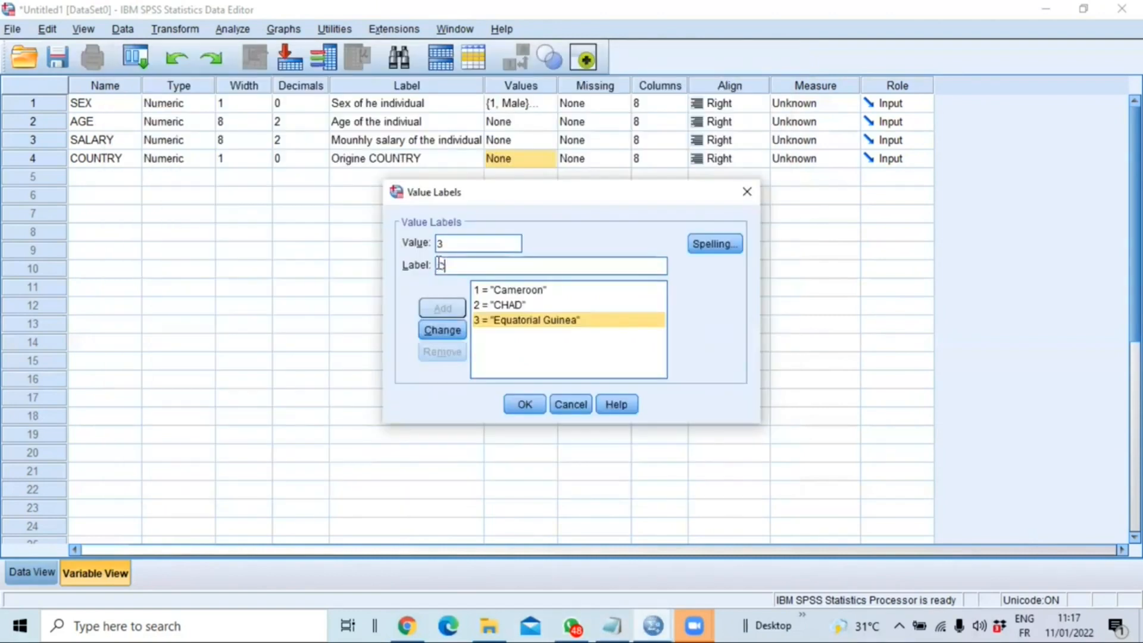
left_click(441, 330)
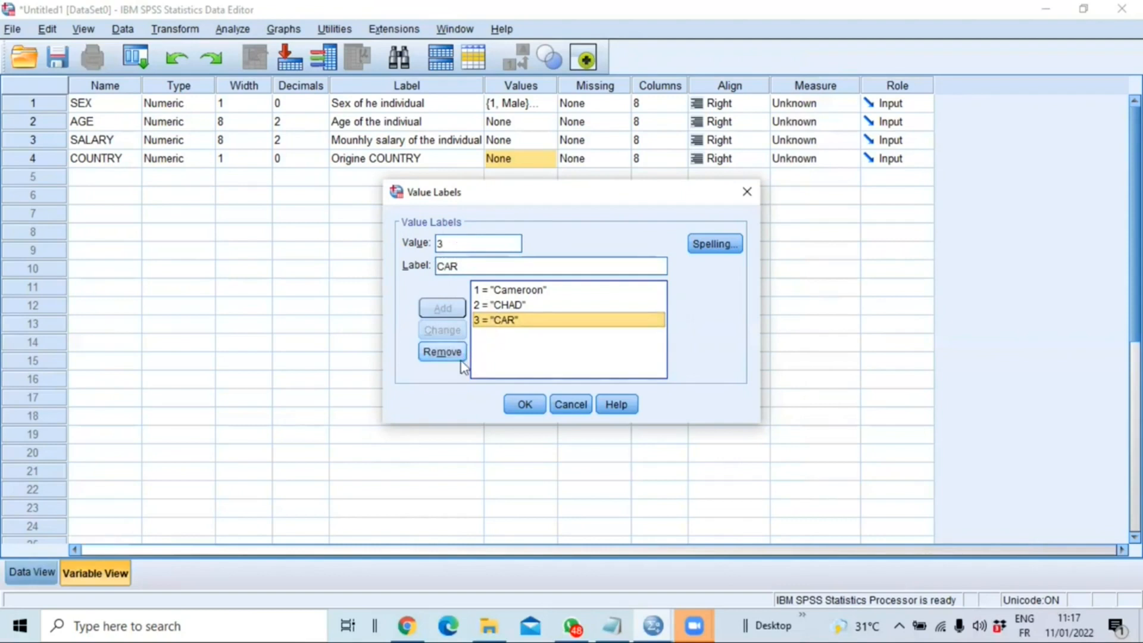
left_click(525, 406)
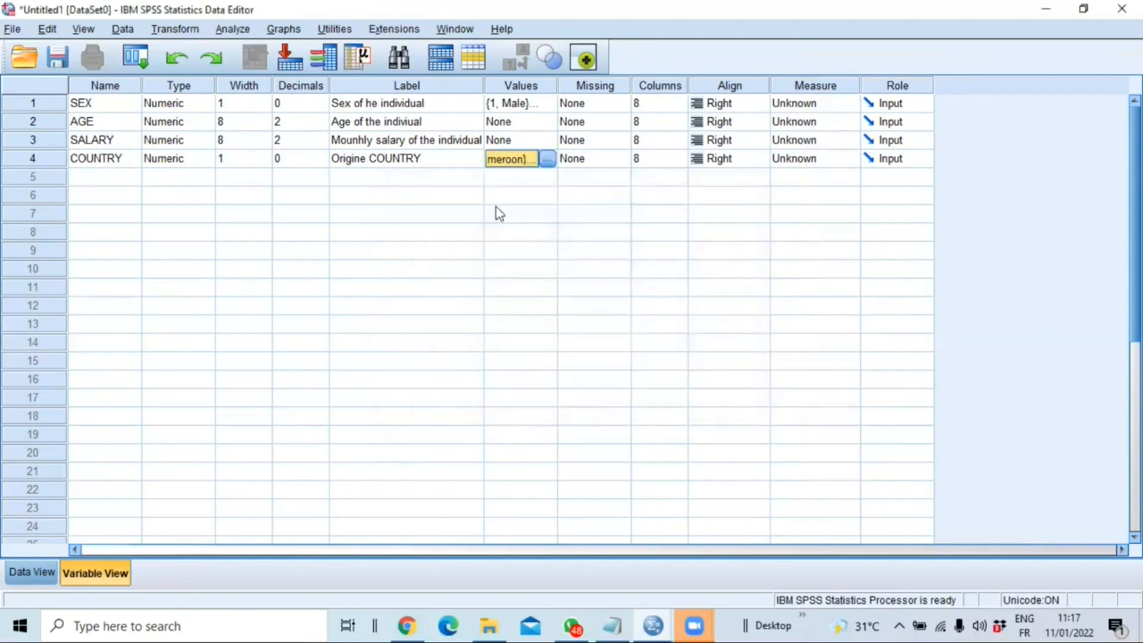
- Reopen the value labels of COUNTRY and add the code 4 = "Equatorial Guinea"
left_click(547, 159)
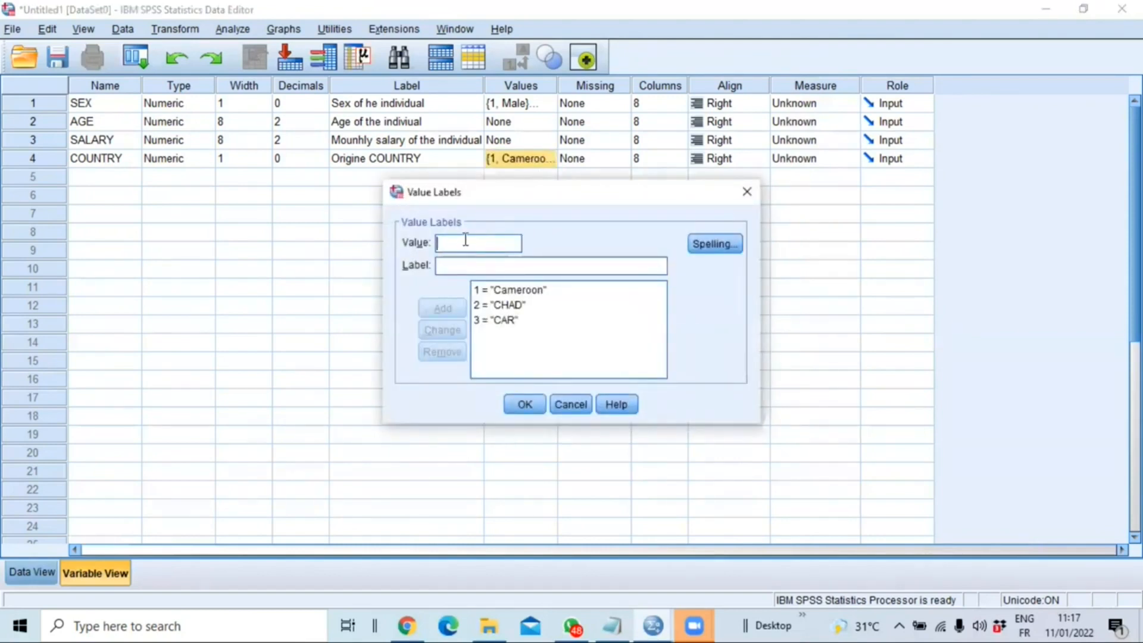
type("4")
key("Tab")
type("Equatorial Guinea")
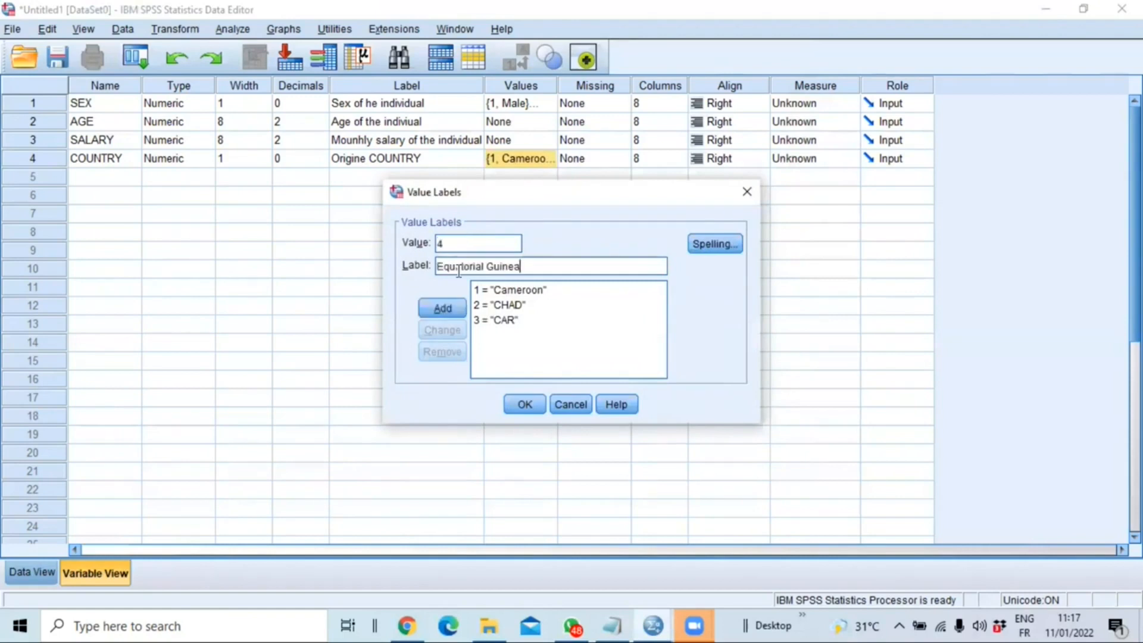
left_click(438, 309)
- Copy Gabon from the Notepad list and add it as the COUNTRY value label for code 5 in SPSS
left_click(612, 626)
left_click_drag(167, 340, 131, 341)
right_click(156, 340)
left_click(215, 392)
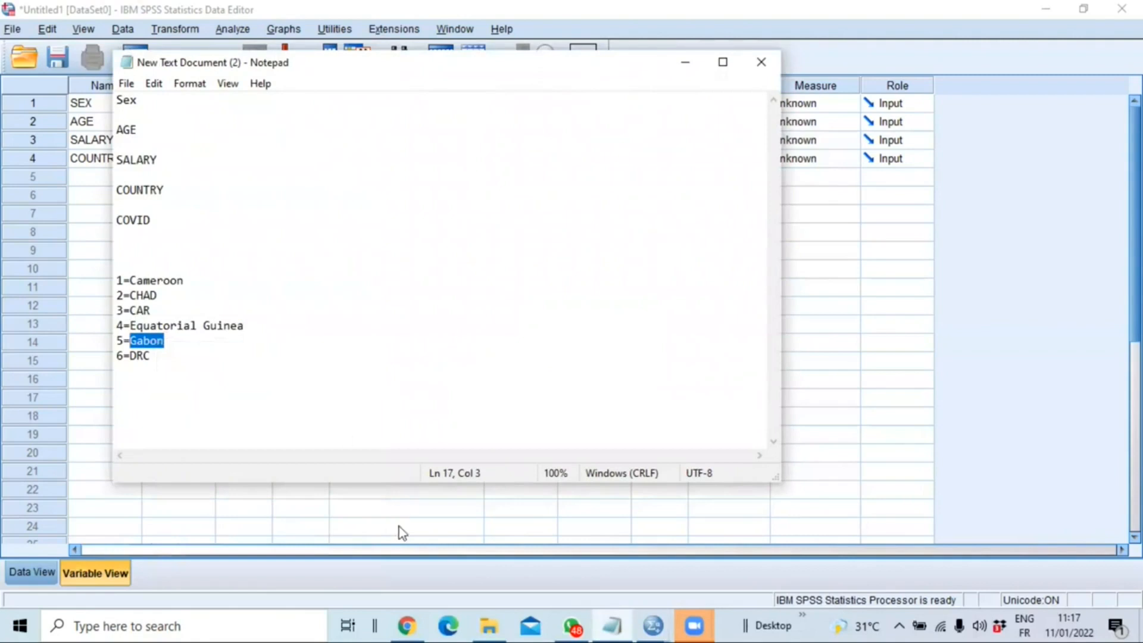
mouse_move(643, 620)
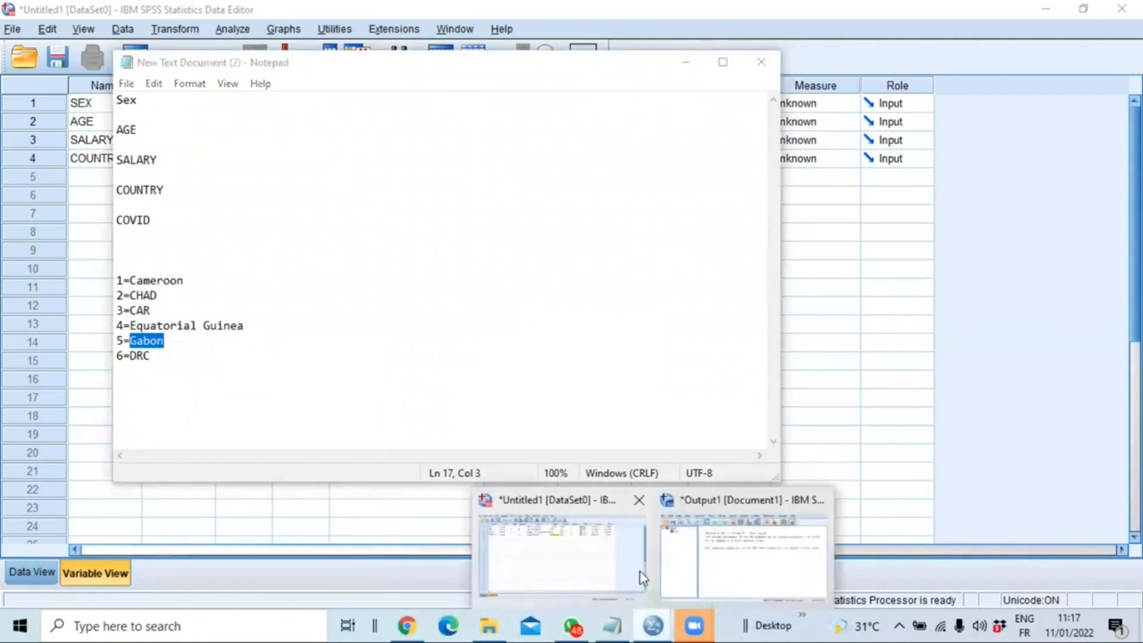
left_click(577, 562)
left_click(448, 244)
type("5")
left_click(479, 266)
key("ctrl+v")
left_click(442, 308)
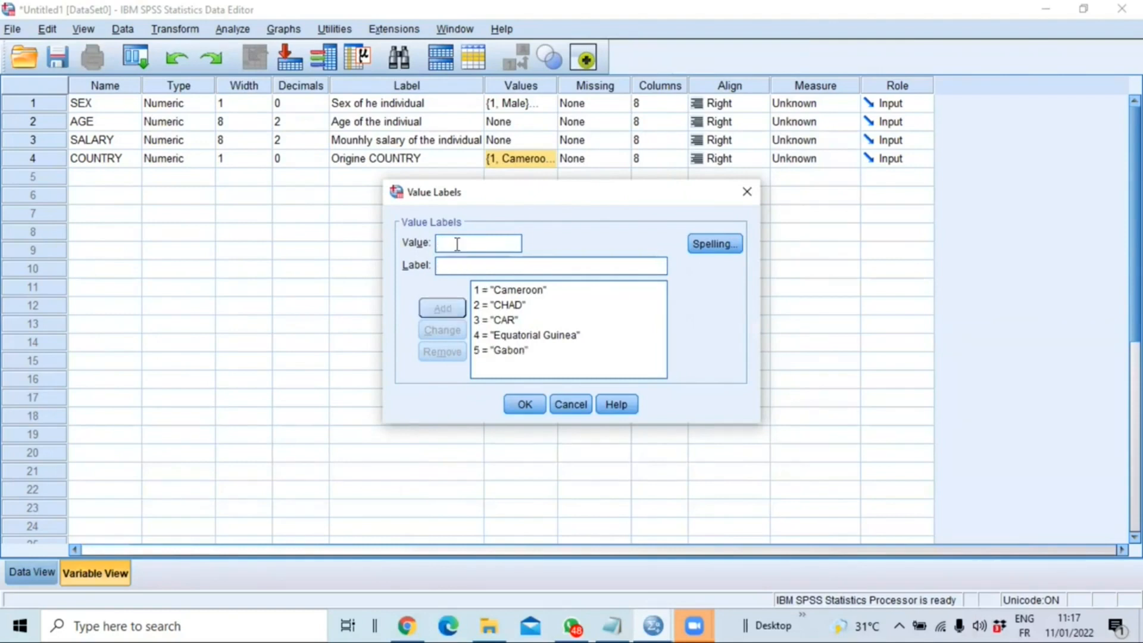
- Add the code 6 = "DRC" to the COUNTRY value labels and accept them
left_click(512, 266)
type("DRC")
left_click(453, 311)
left_click(530, 408)
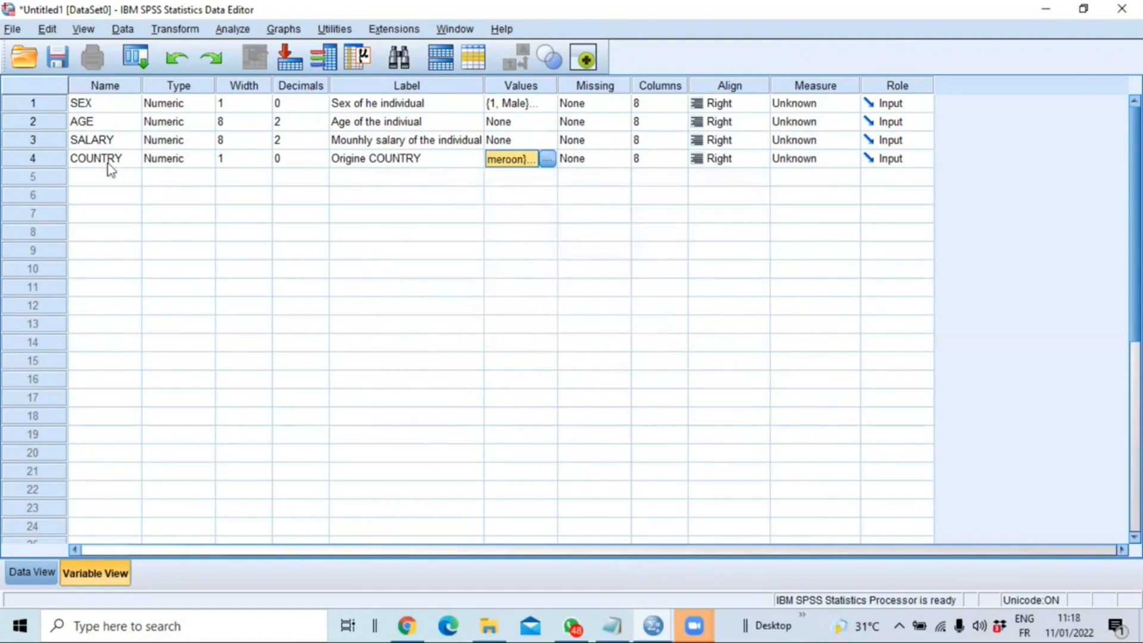
- Name the fifth variable COVID and set its decimals to 0 and its width to 1
left_click(109, 179)
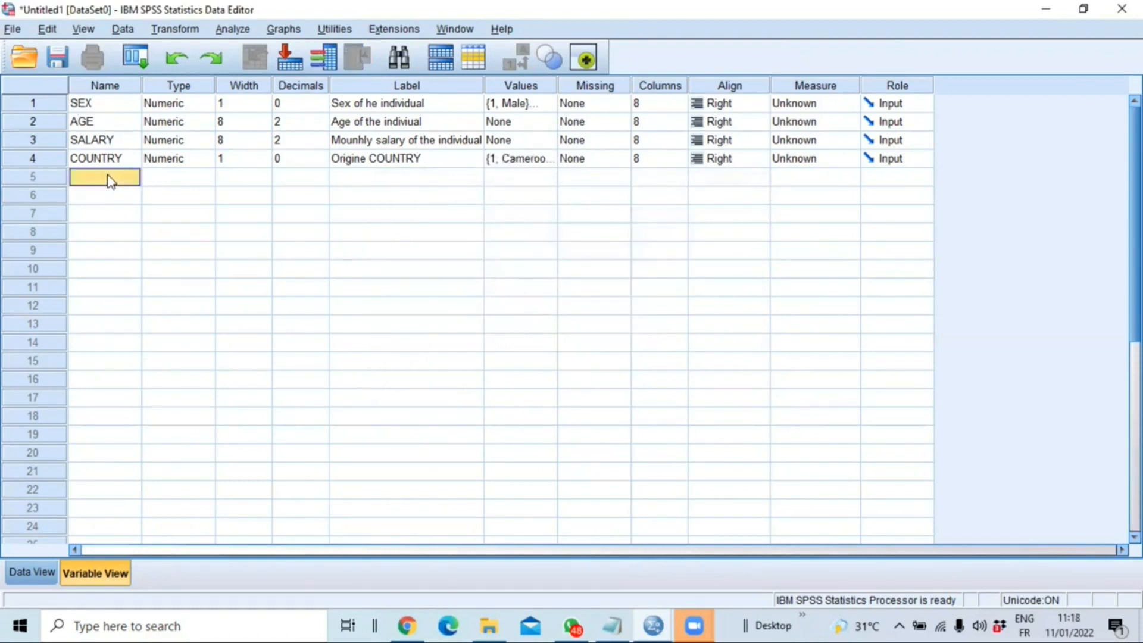
type("COVID")
left_click(322, 181)
left_click(322, 181)
left_click(264, 181)
- Label the COVID variable "Wether the individual have Covid or not"
left_click(391, 177)
type("Wether the individual have")
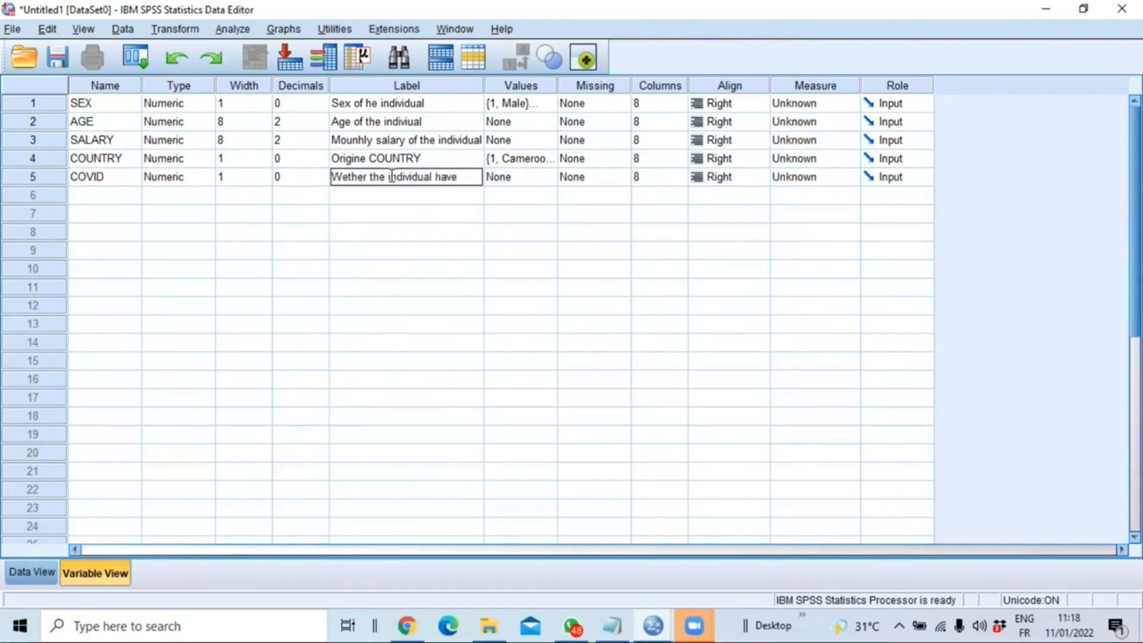
type(" Covid or not")
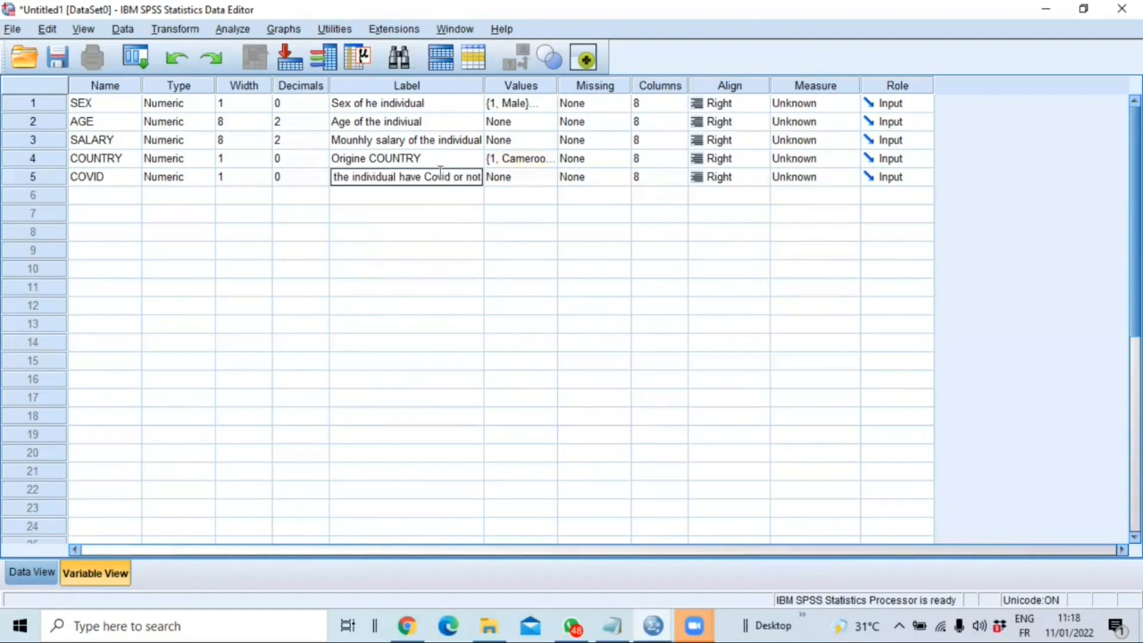
- Open the value labels of COVID and add the code 1 = "have covid"
left_click(539, 177)
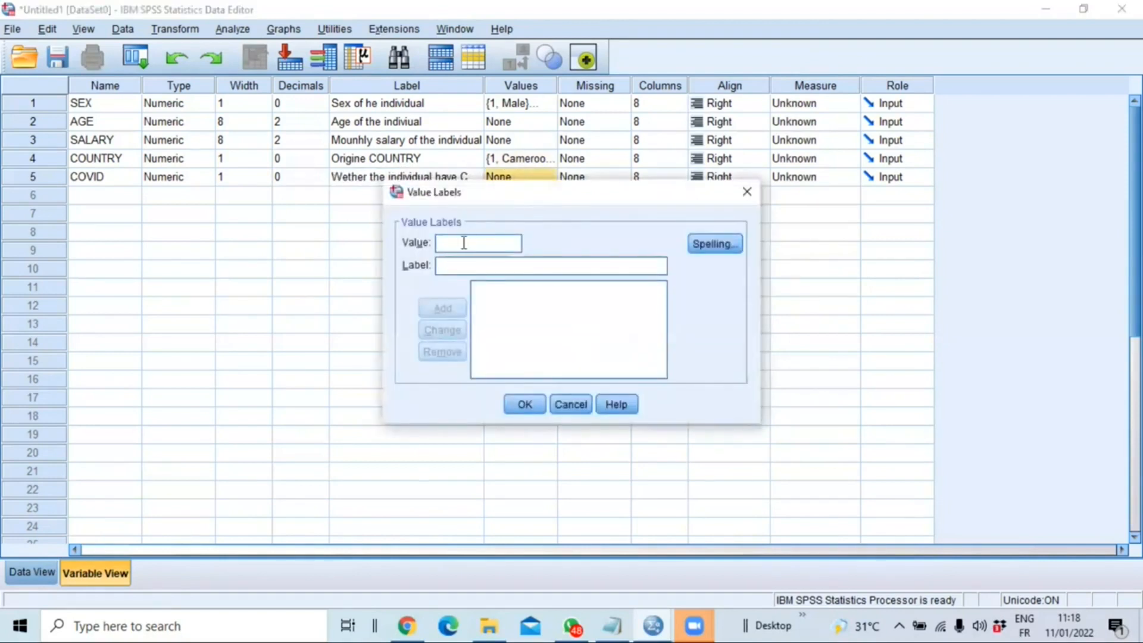
type("1")
left_click(485, 267)
type("yes")
key("BackSpace")
key("BackSpace")
key("BackSpace")
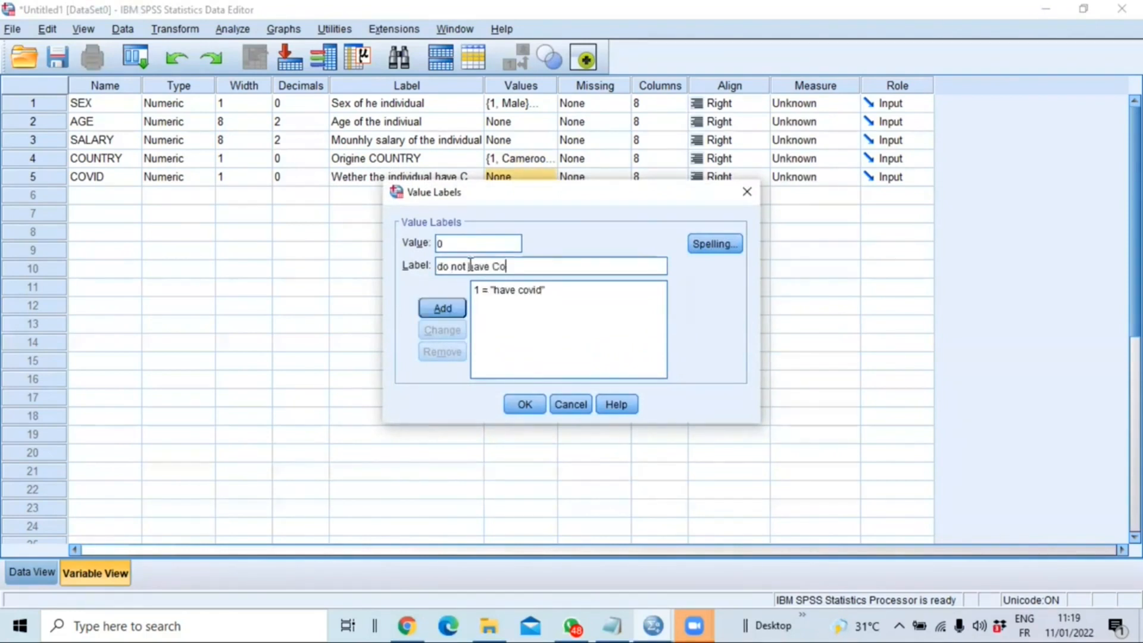
- Add the code 0 = "do not have Covid" to the COVID value labels and accept them
type("Covid")
left_click(443, 309)
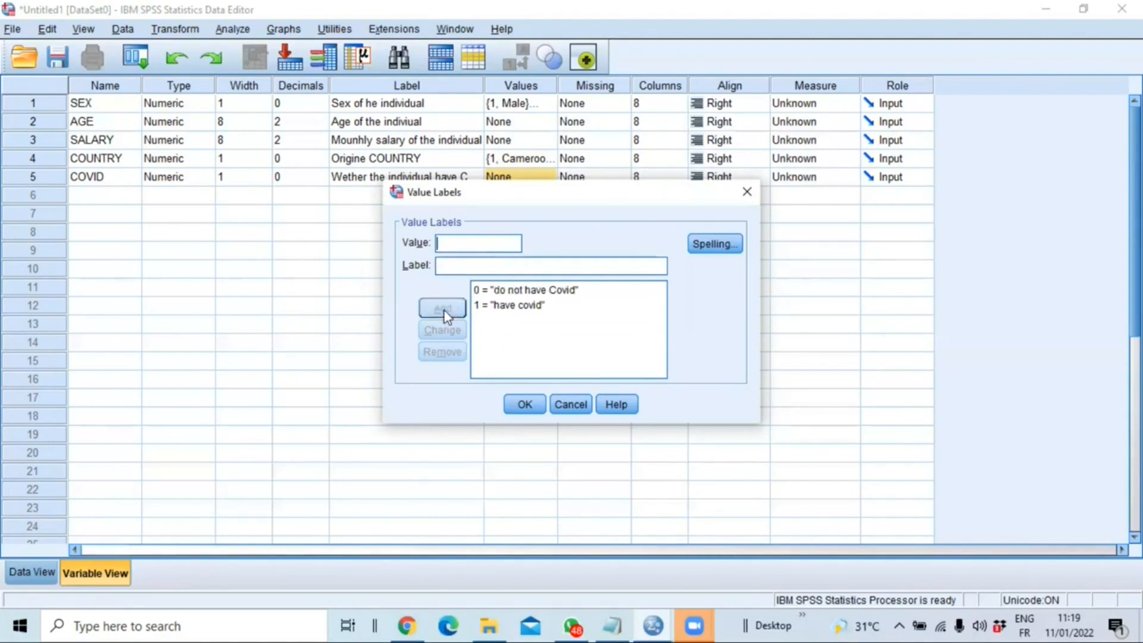
left_click(534, 407)
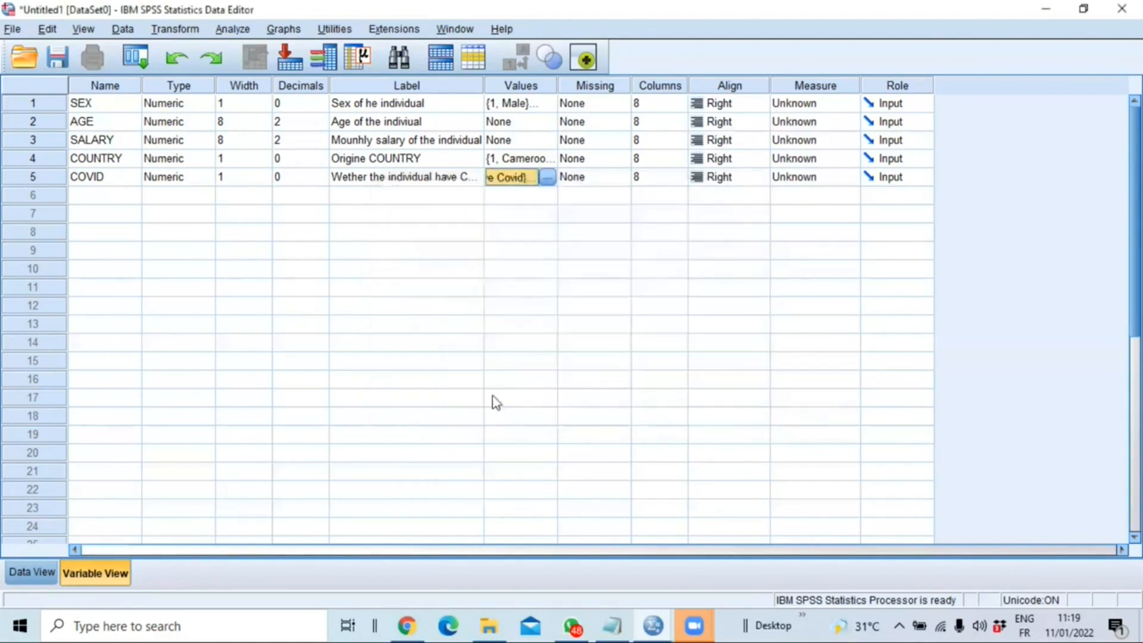
- Save the dataset in the Formation folder as covid_data with the file type SPSS 7.0 (*.sav)
left_click(57, 57)
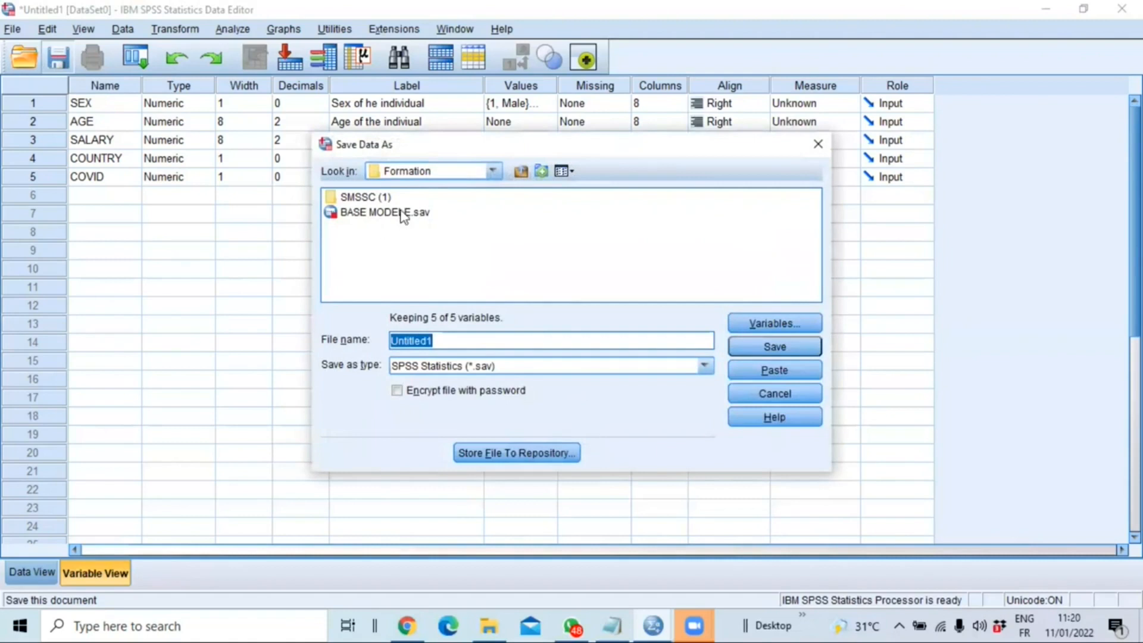
left_click(492, 171)
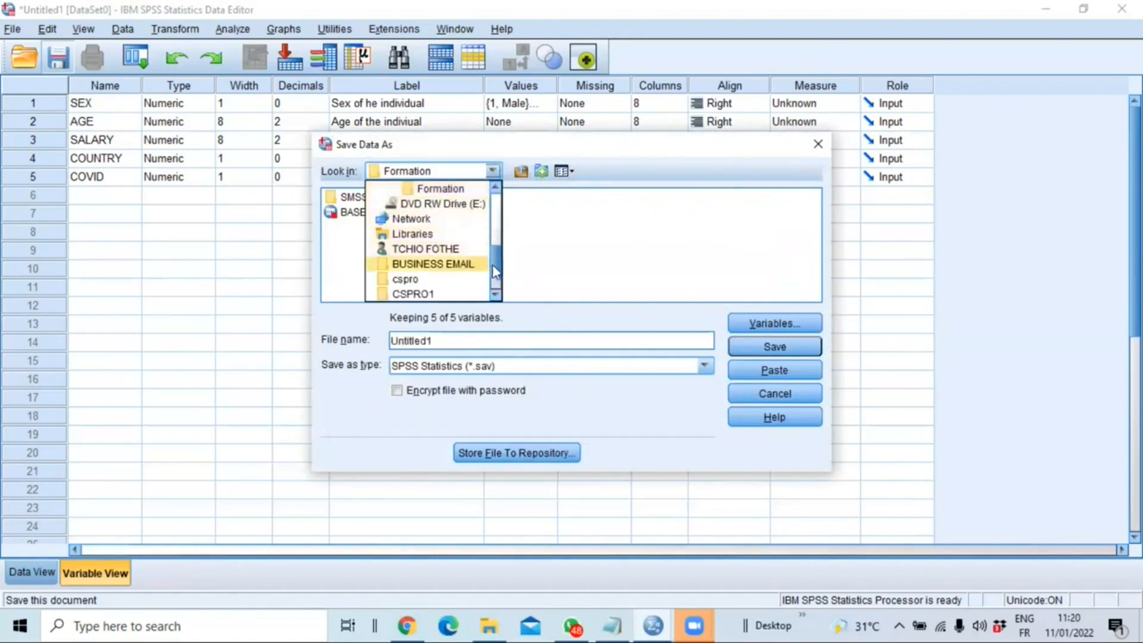
left_click(543, 255)
left_click(452, 346)
double_click(454, 346)
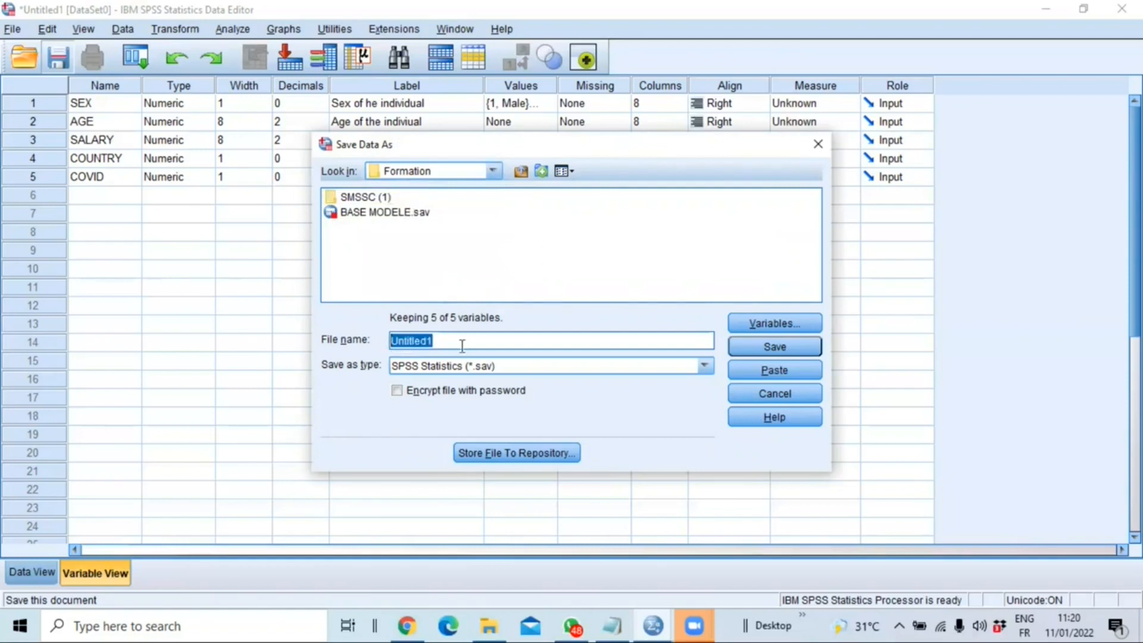
type("covid_data")
left_click(500, 365)
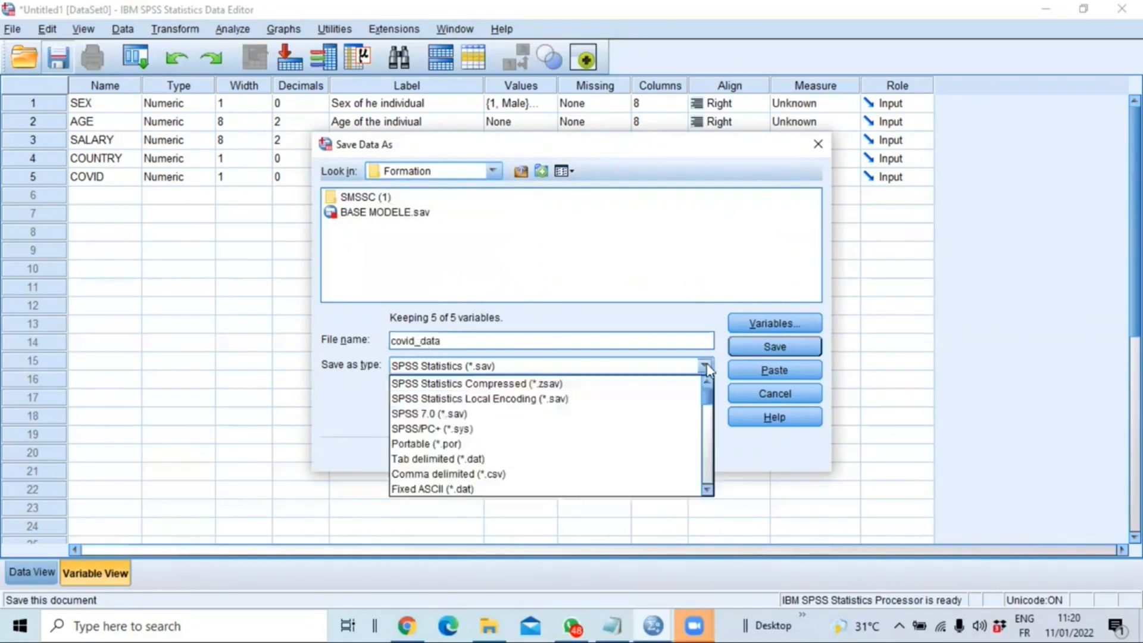
left_click(431, 413)
left_click(424, 335)
type("covid_")
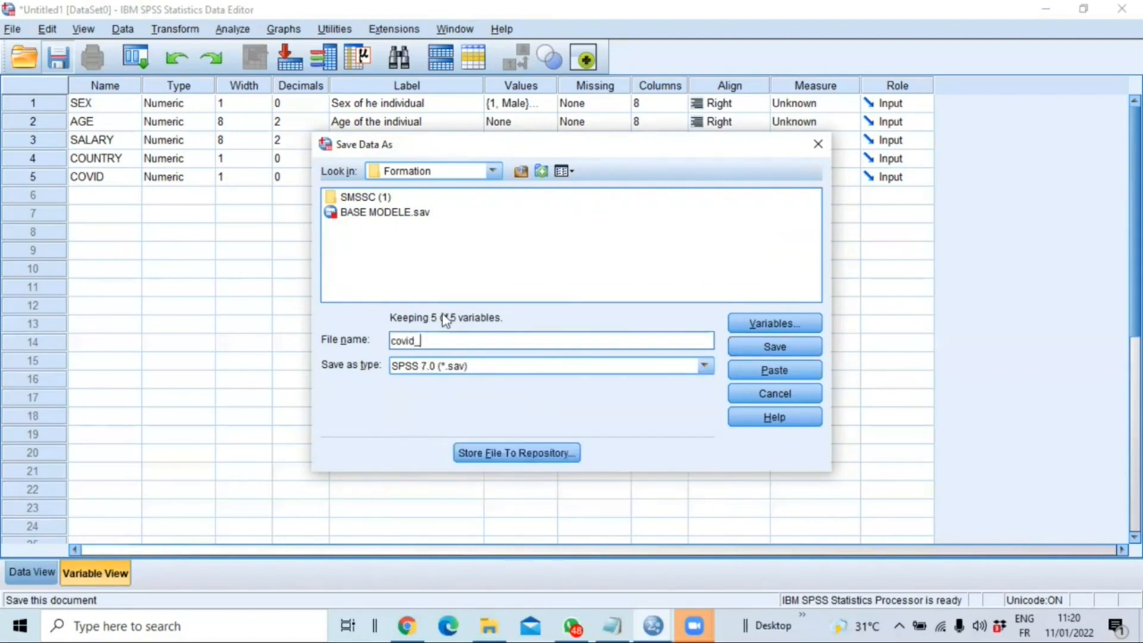
type("data")
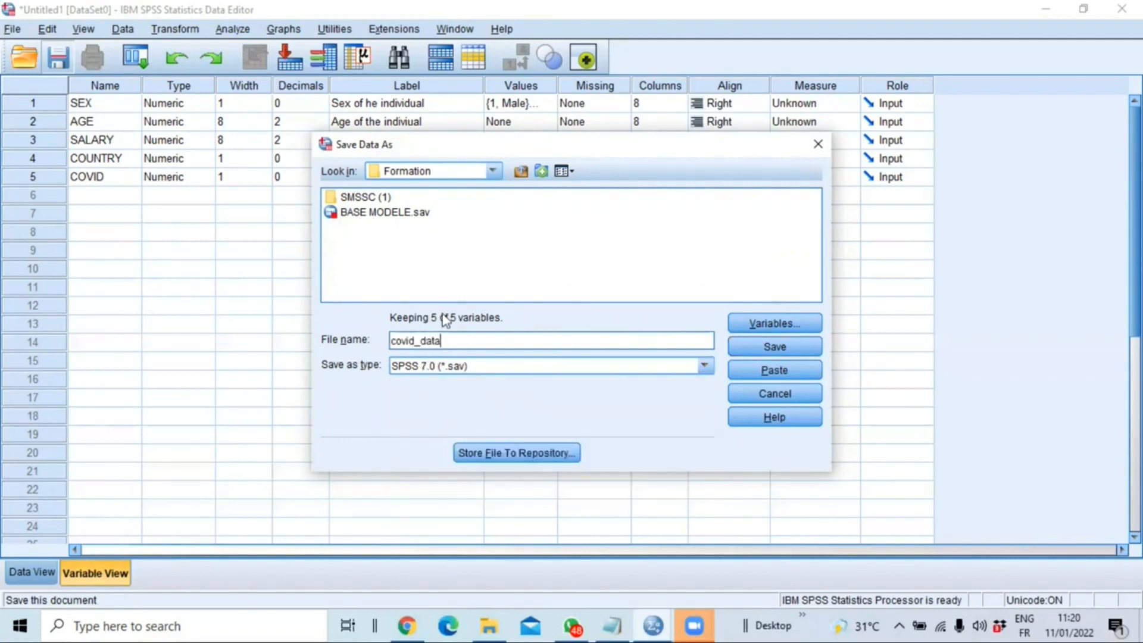
left_click(774, 346)
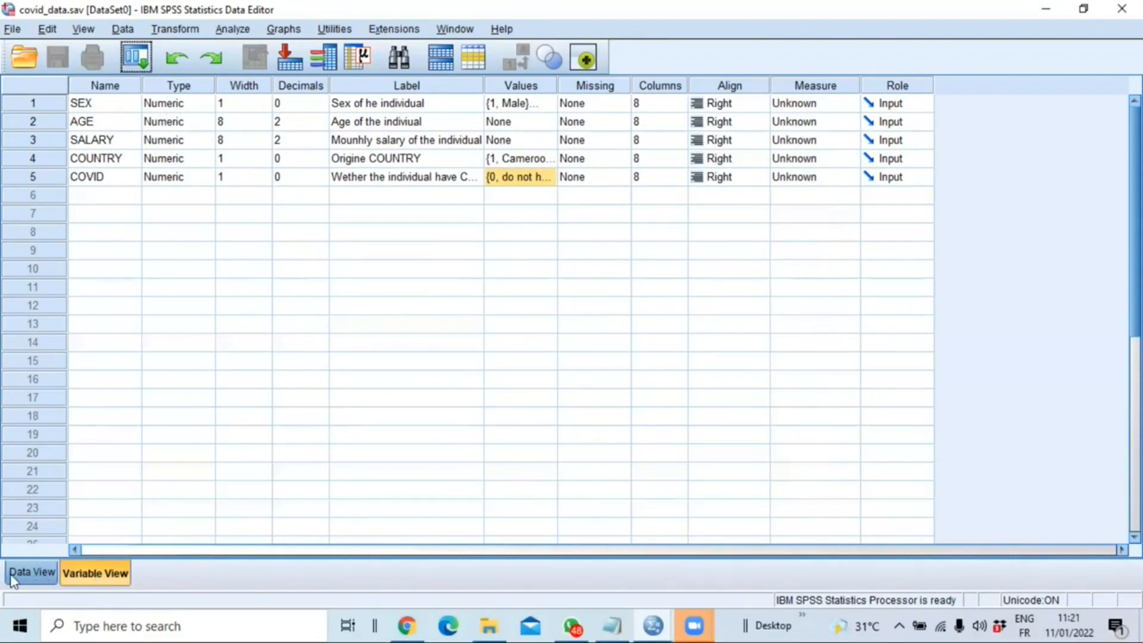
- Enter the first case in Data View: SEX 1, AGE 54, SALARY 900, COUNTRY 2 and COVID 0
left_click(29, 573)
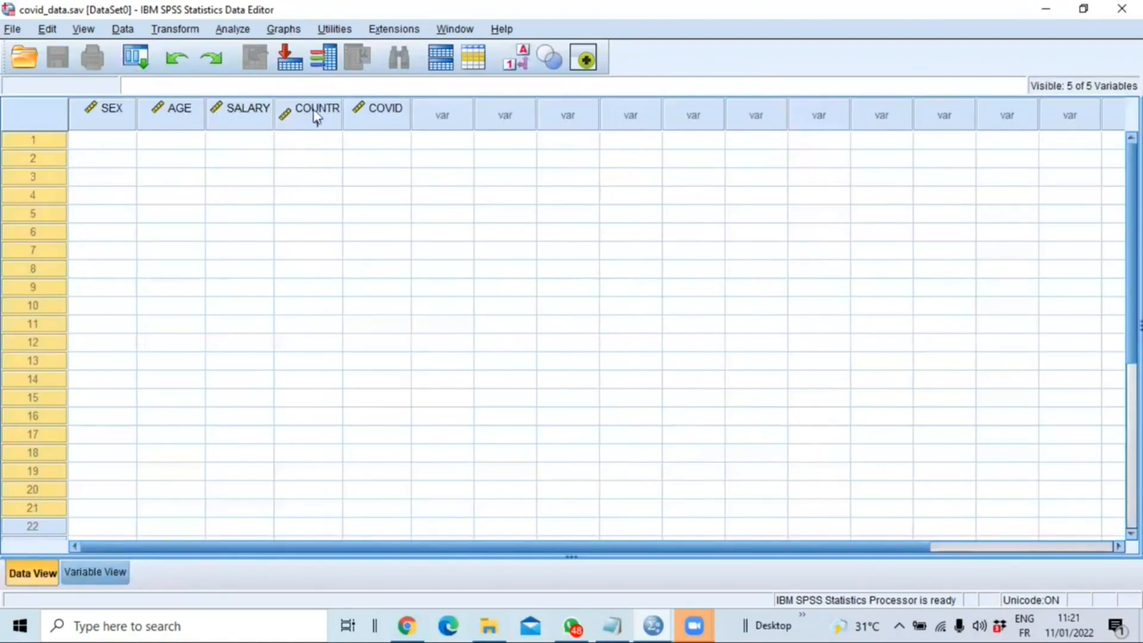
left_click(93, 146)
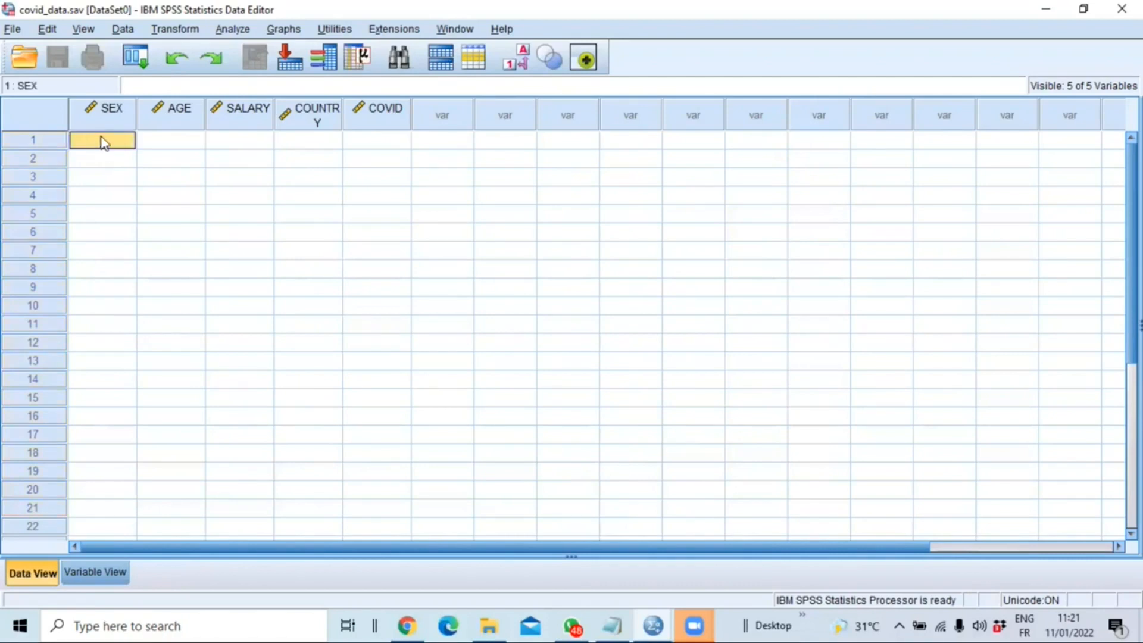
double_click(102, 139)
type("1")
left_click(173, 136)
type("54")
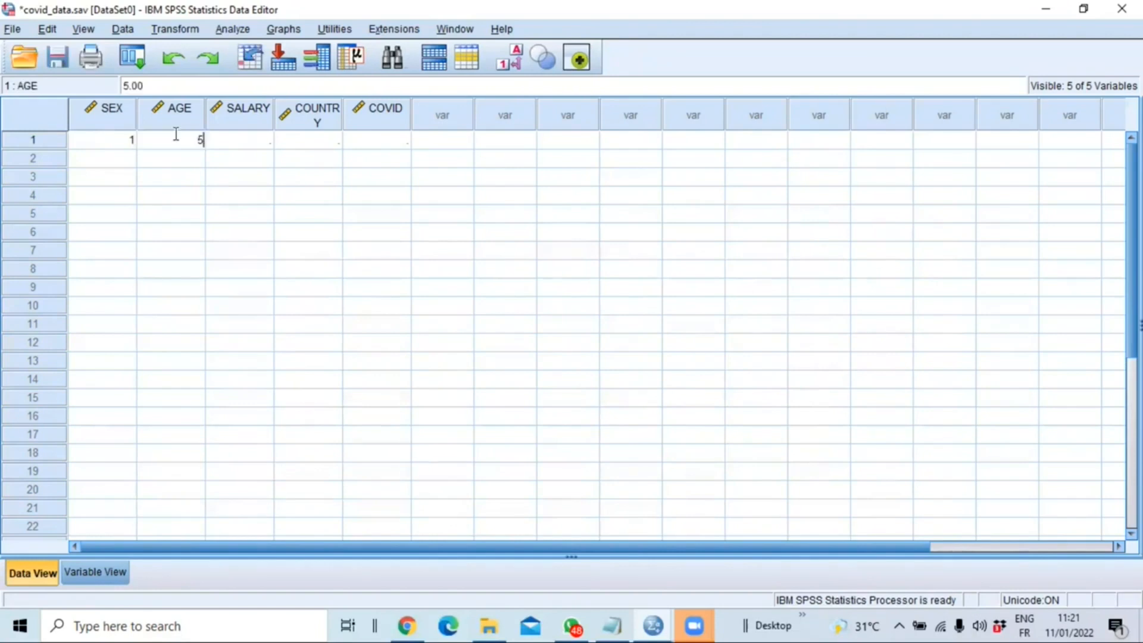
key("Tab")
type("900")
key("Tab")
type("2")
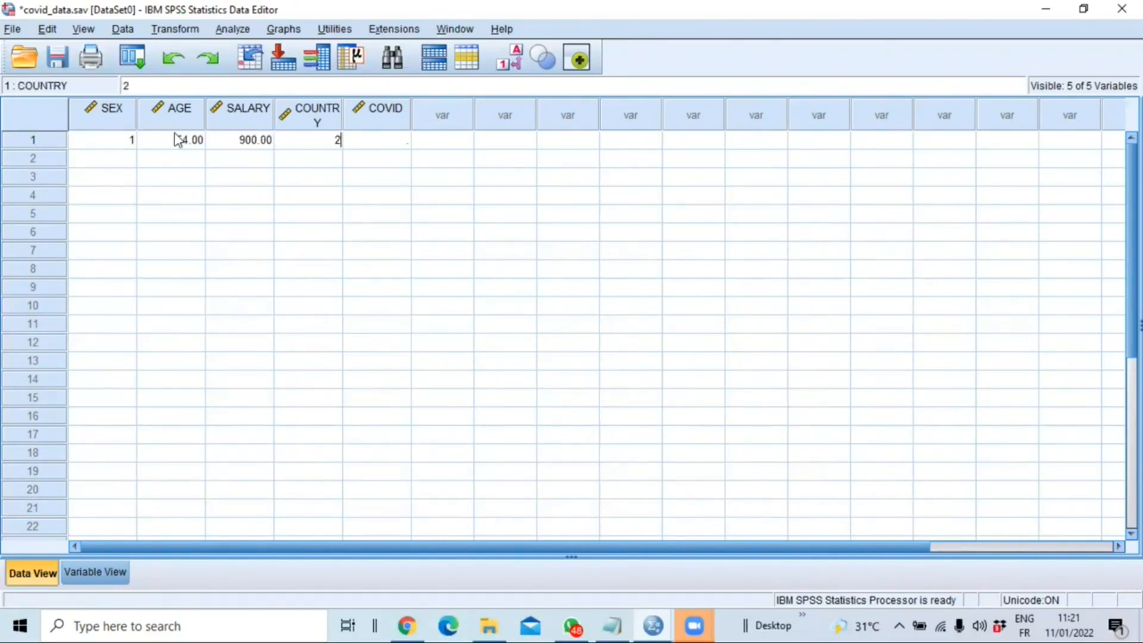
key("Tab")
type("0")
key("Return")
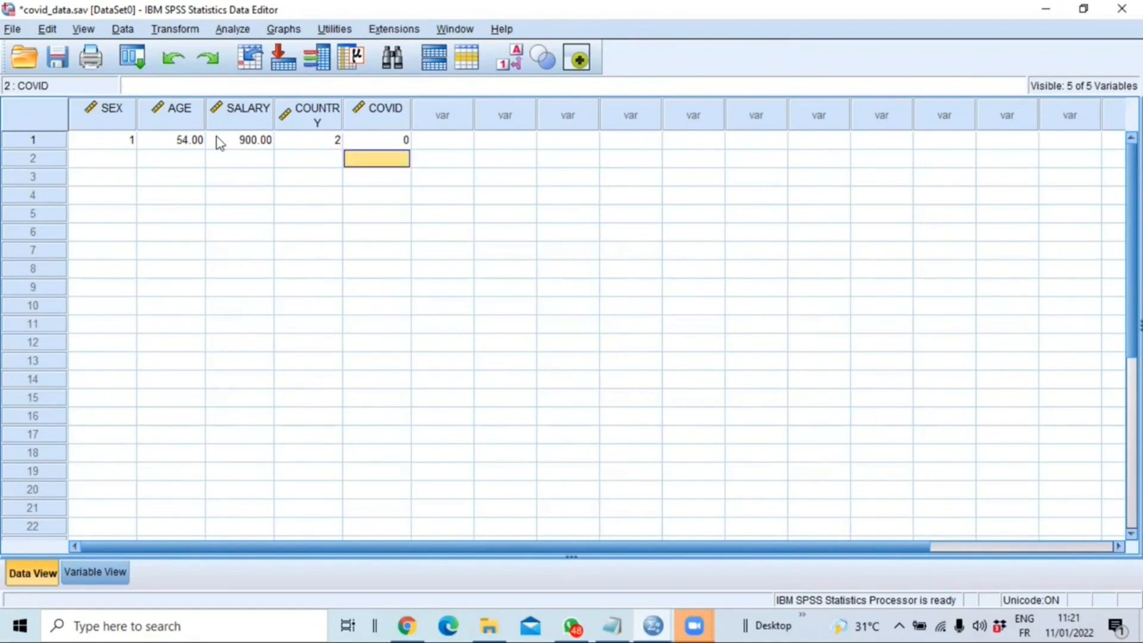
- Enter the second case: SEX 2, AGE 40, SALARY 2500, COUNTRY 1 and COVID 1
left_click(111, 170)
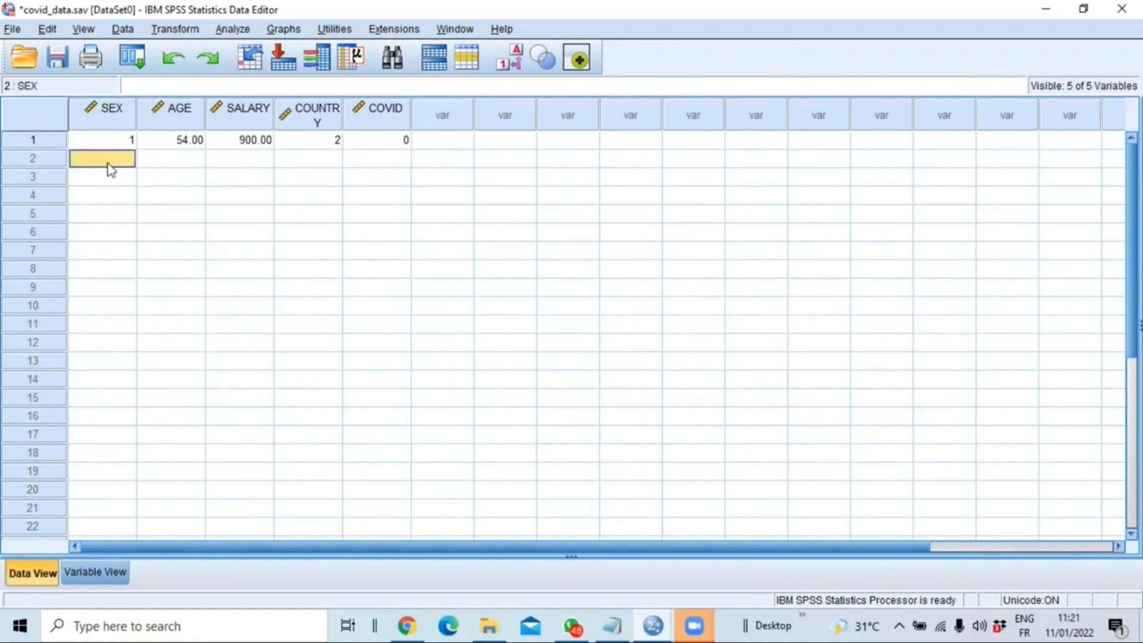
type("2")
left_click(156, 164)
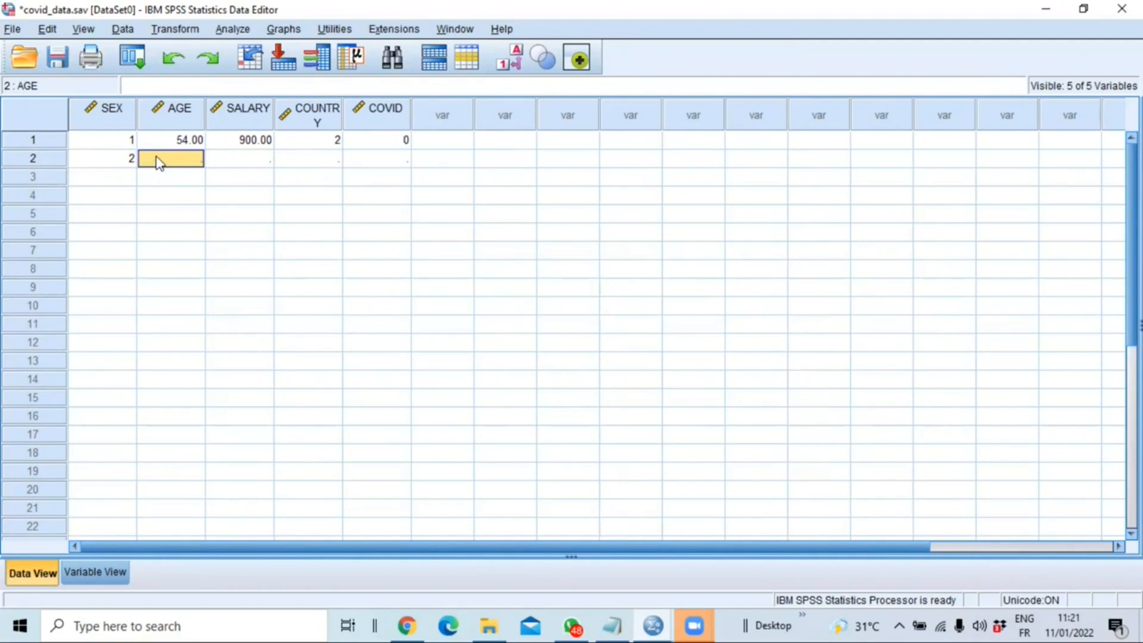
type("40")
key("Tab")
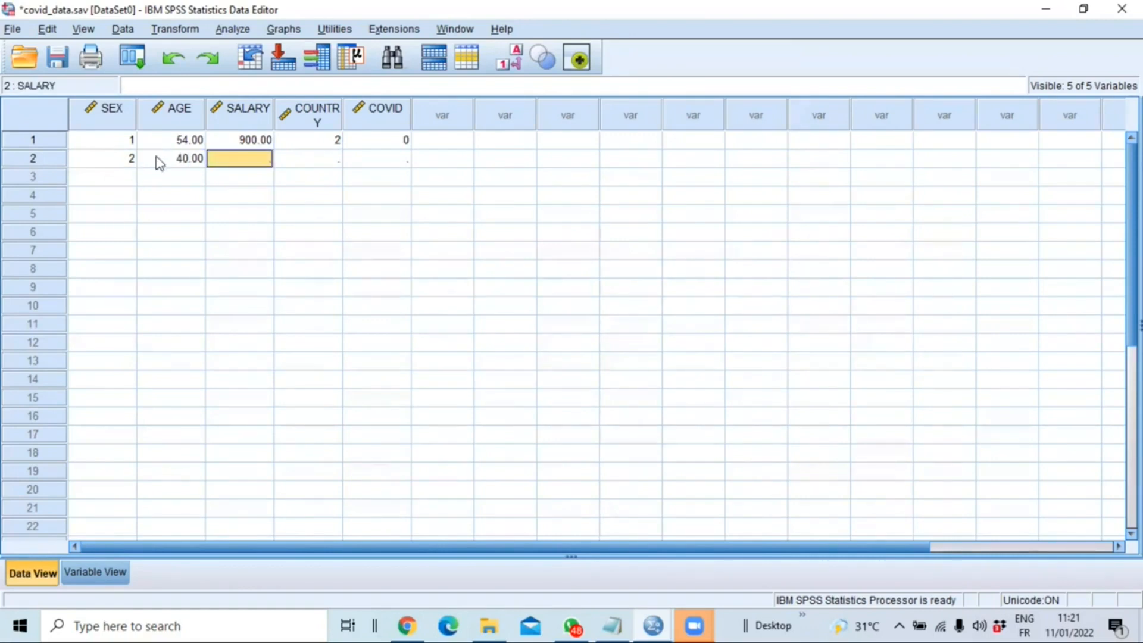
type("2500")
key("Tab")
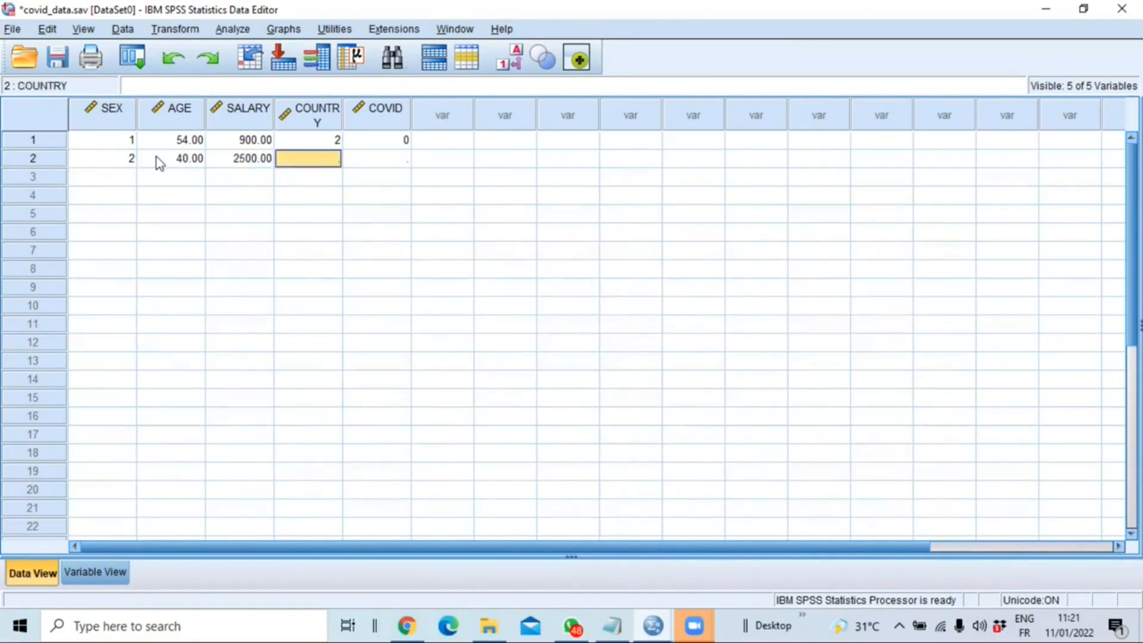
type("1")
key("Tab")
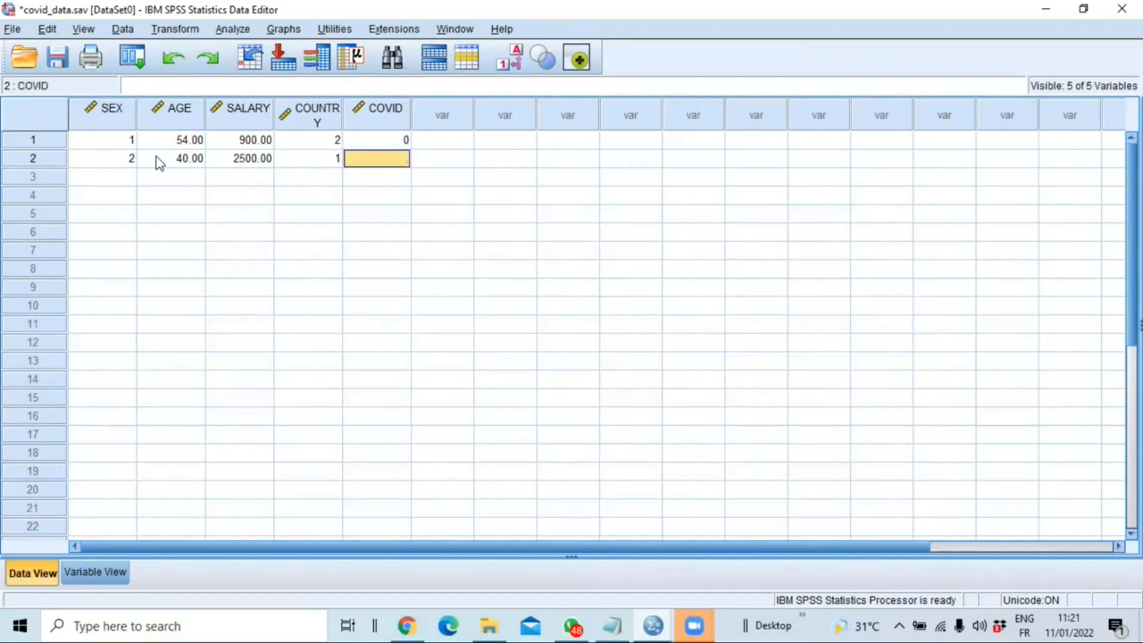
type("1")
key("Return")
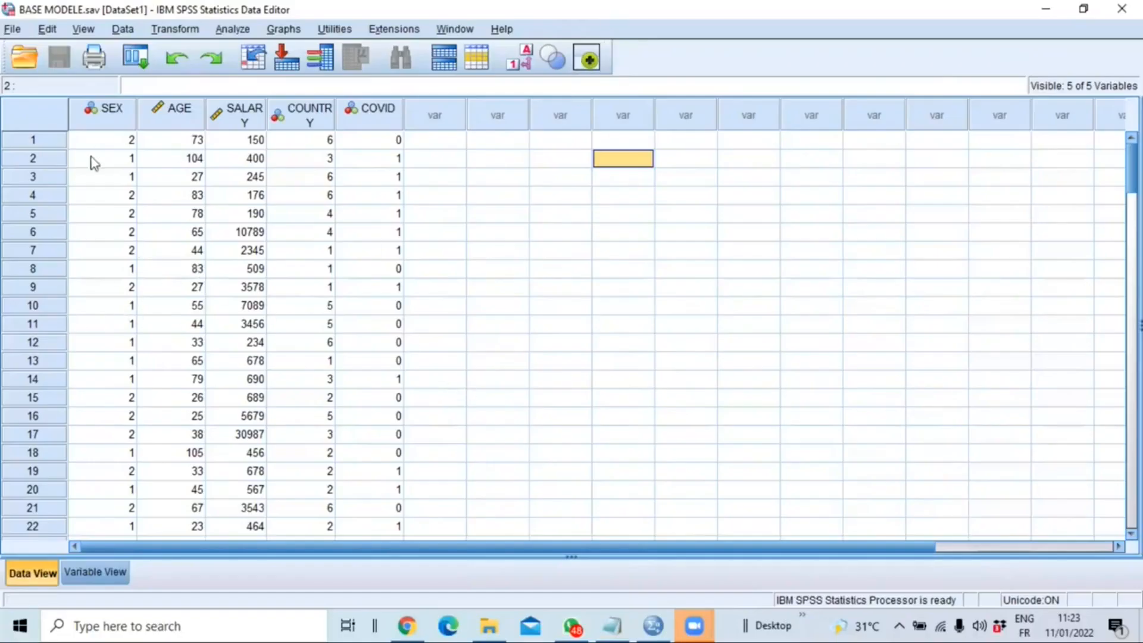
- Look through the cases already entered in the BASE MODELE.sav dataset
scroll(173, 311, "down", 20)
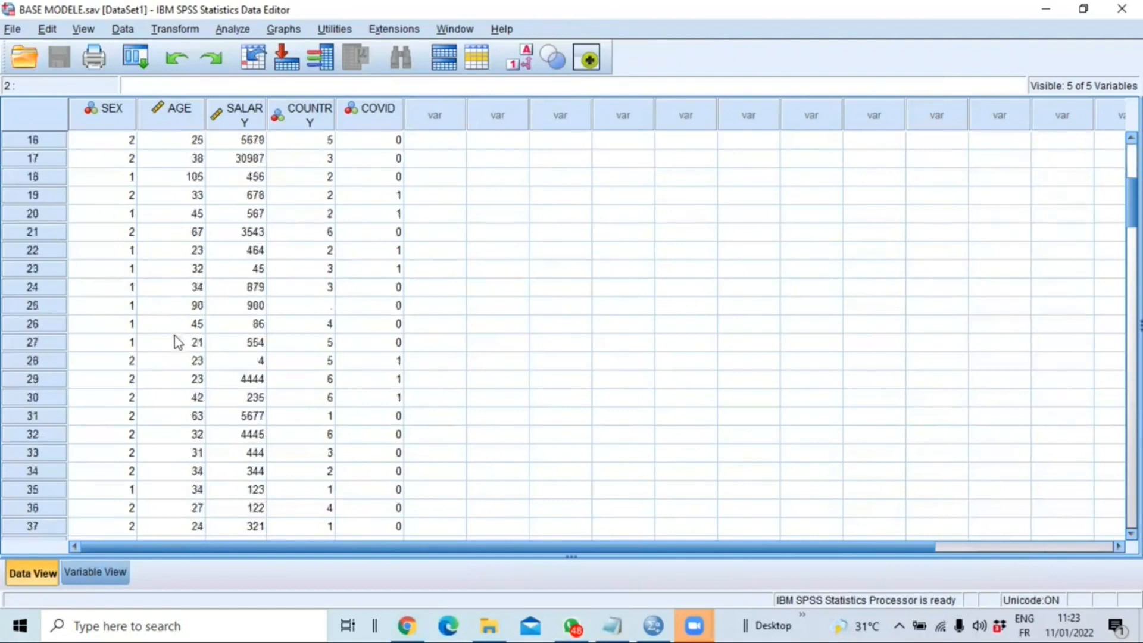